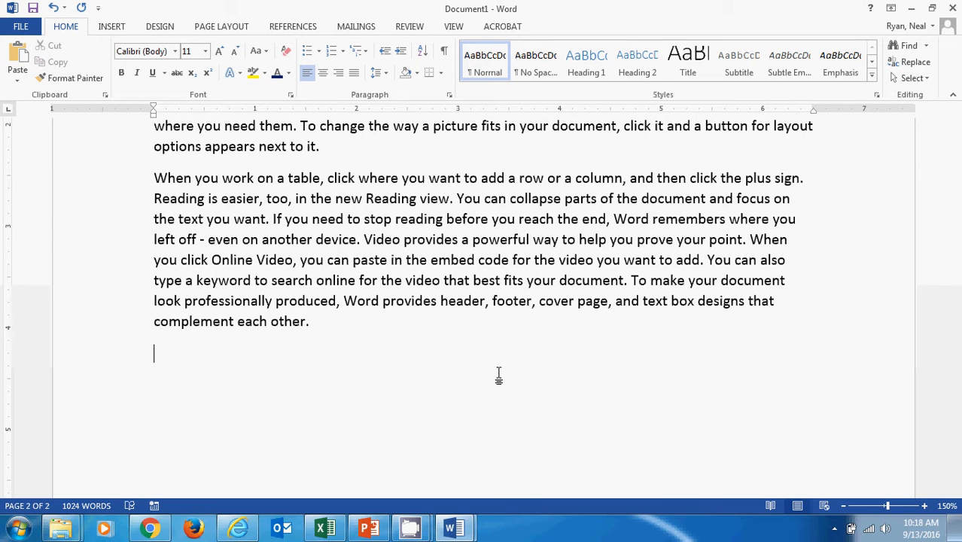
Check the overall layout of both pages zoomed out, and return to a readable view of the document's end
click(844, 509)
click(843, 509)
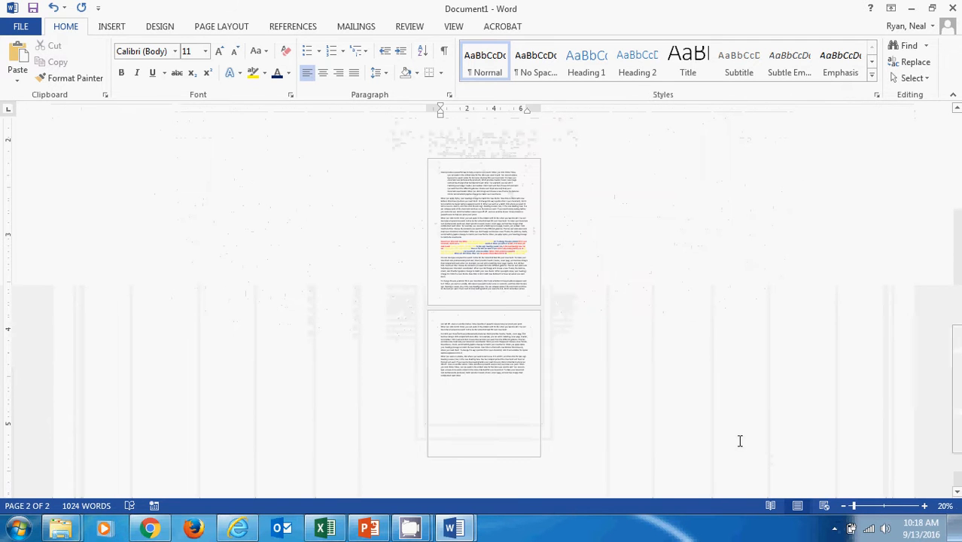
click(926, 508)
click(925, 508)
click(927, 509)
click(927, 508)
click(927, 508)
click(927, 508)
click(927, 509)
click(927, 509)
click(928, 509)
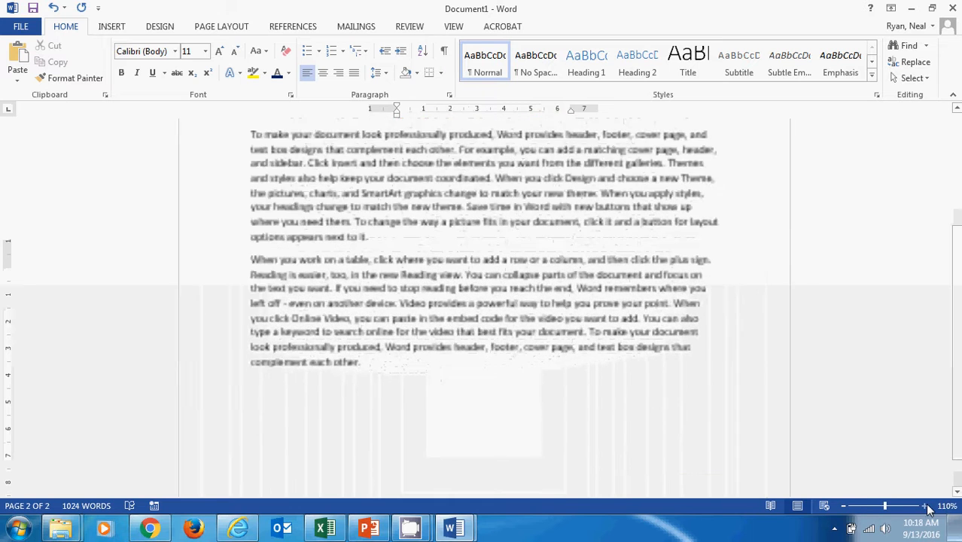
click(928, 509)
scroll(355, 401, down, 2)
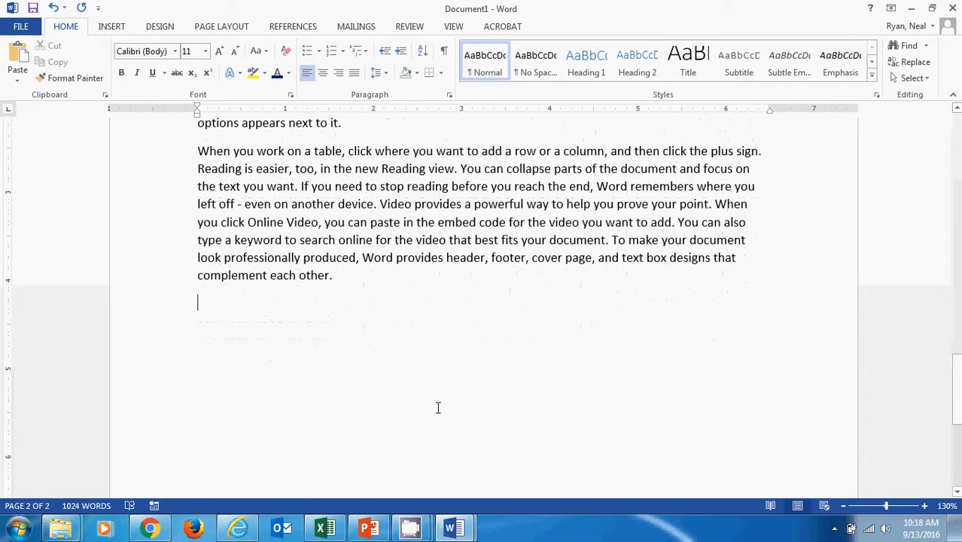
Generate sample text of eight paragraphs with eight sentences each at the document's end using =rand(8,8)
text(=)
click(924, 507)
click(924, 506)
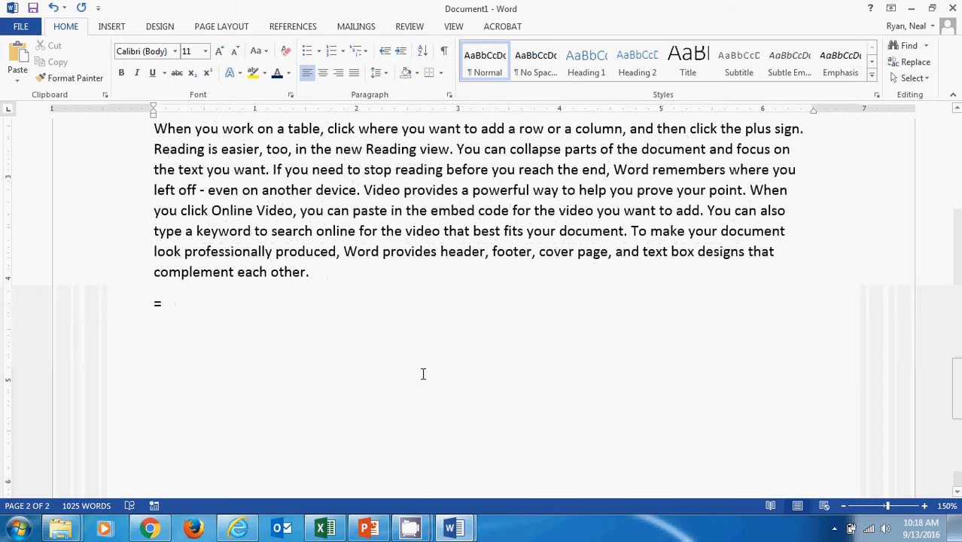
text(rand)
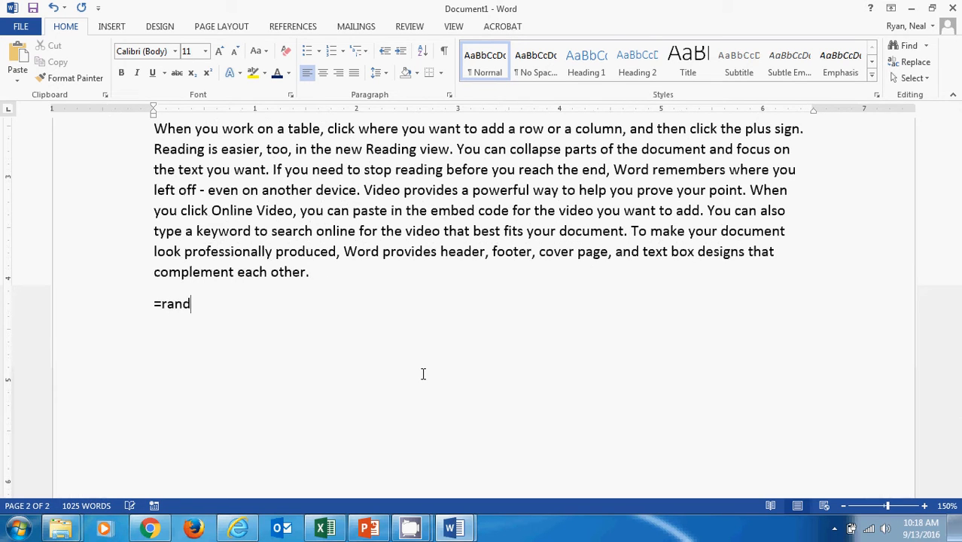
text((8,8))
key(Return)
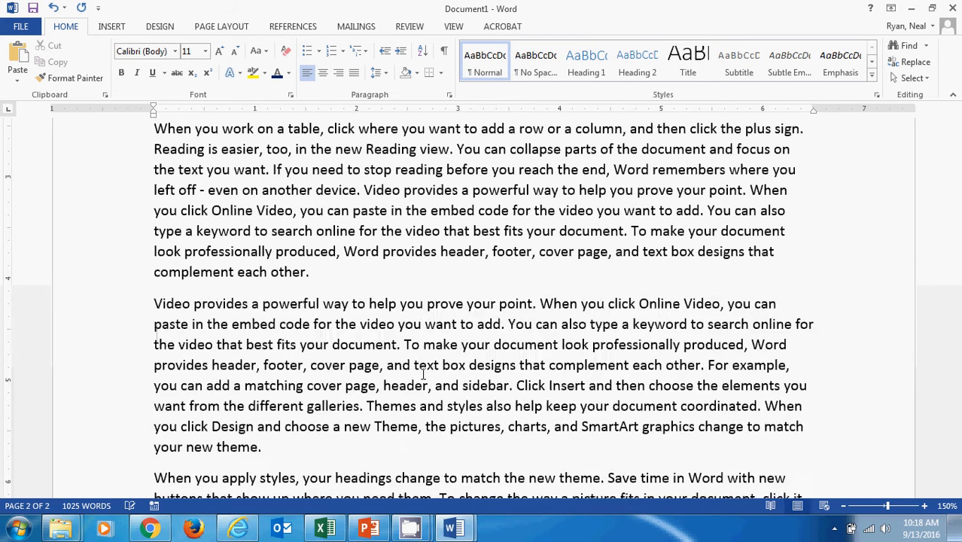
Undo the sample text generation and delete the remaining =rand(8,8) line
key(ctrl+z)
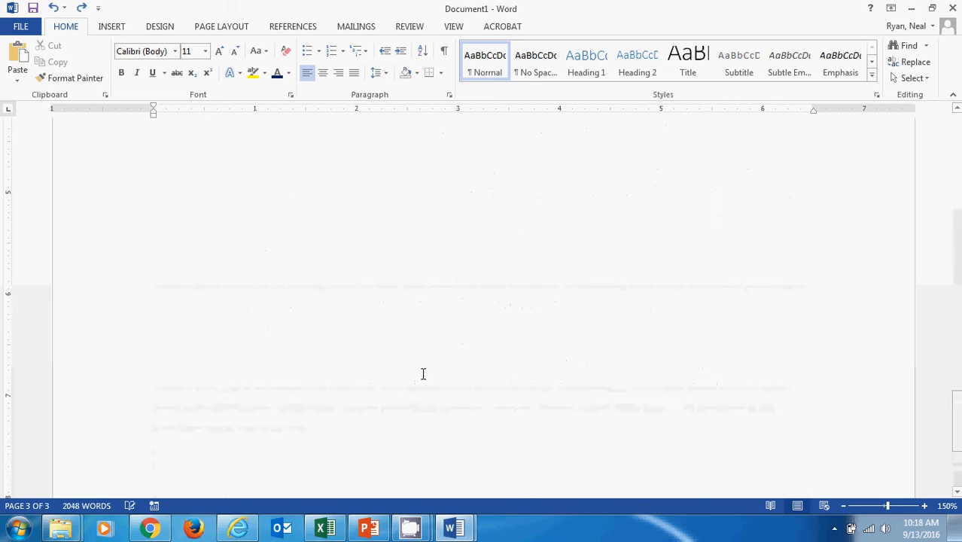
scroll(487, 362, up, 10)
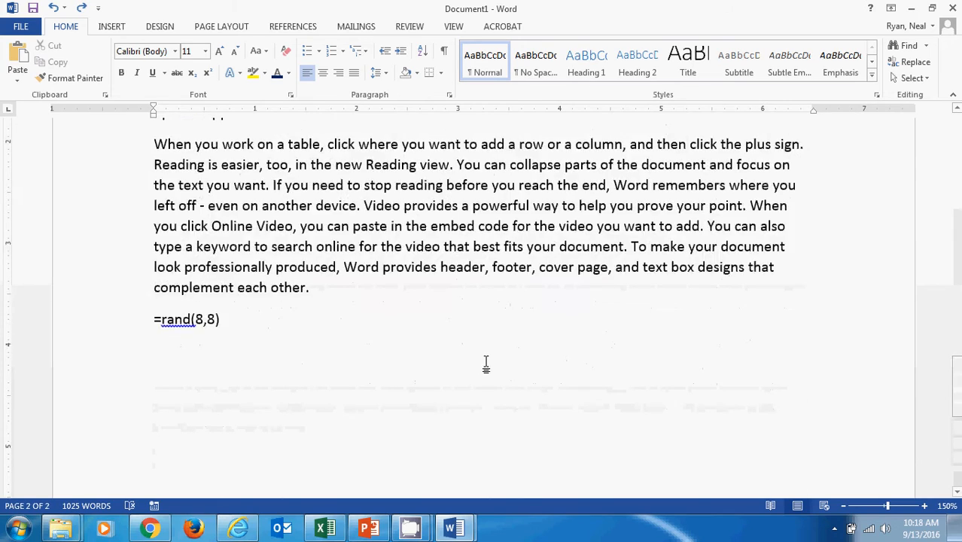
scroll(487, 362, up, 3)
scroll(487, 362, down, 8)
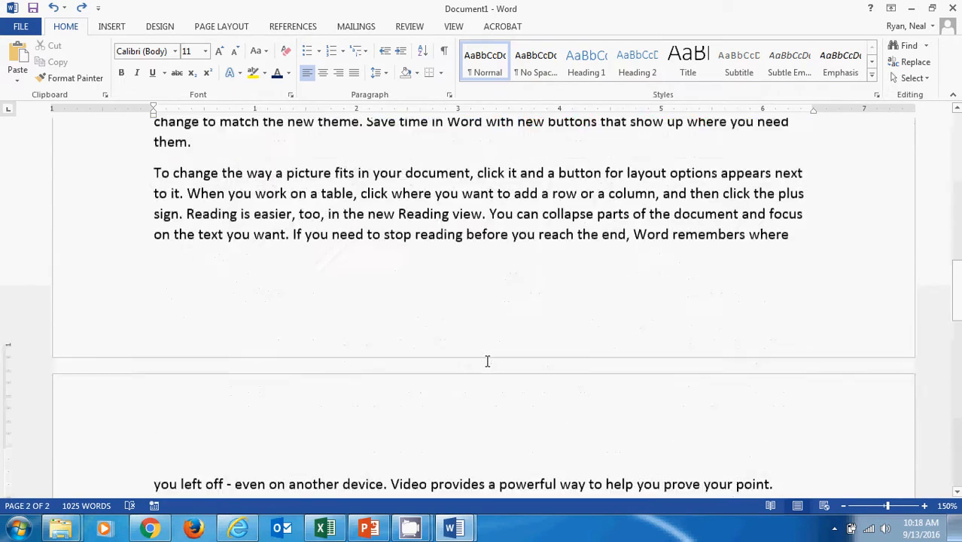
scroll(487, 362, down, 1)
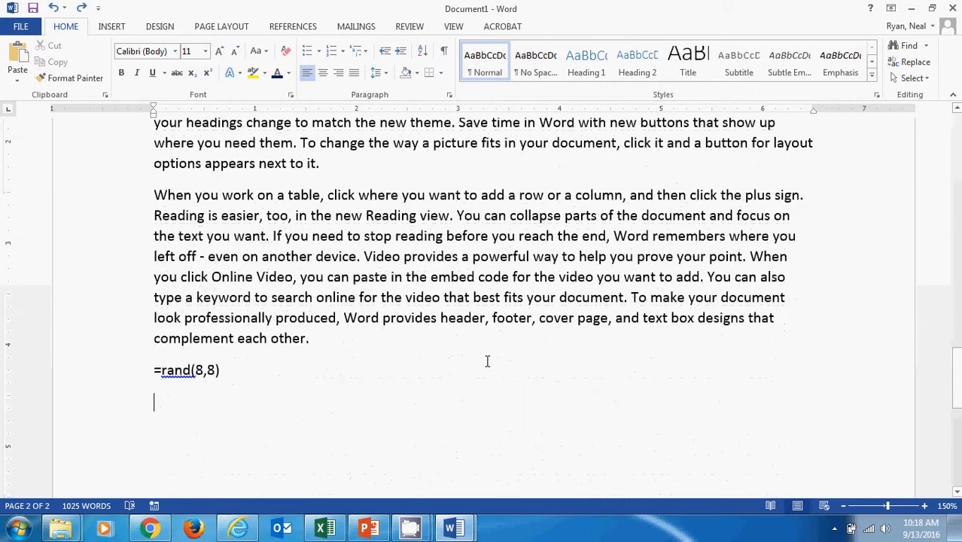
drag(228, 368, 140, 374)
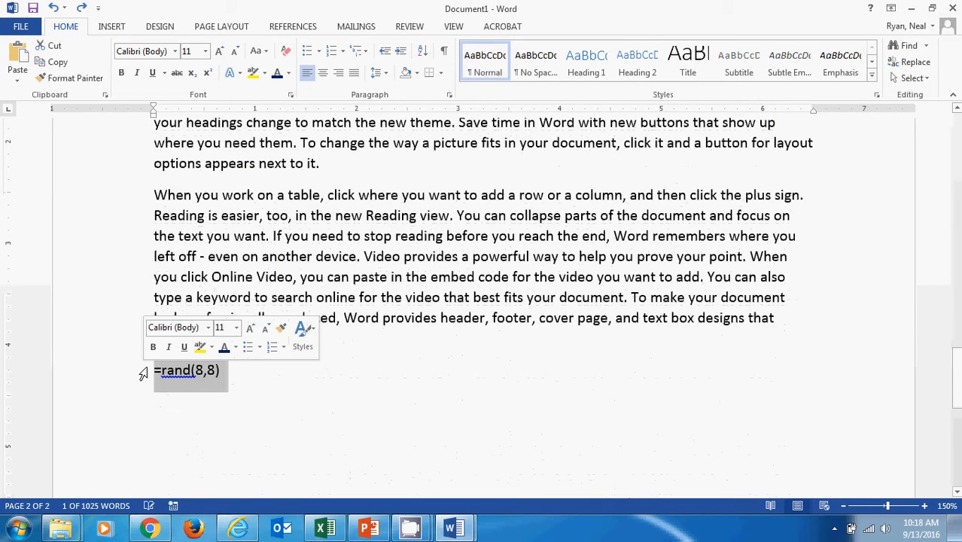
key(Delete)
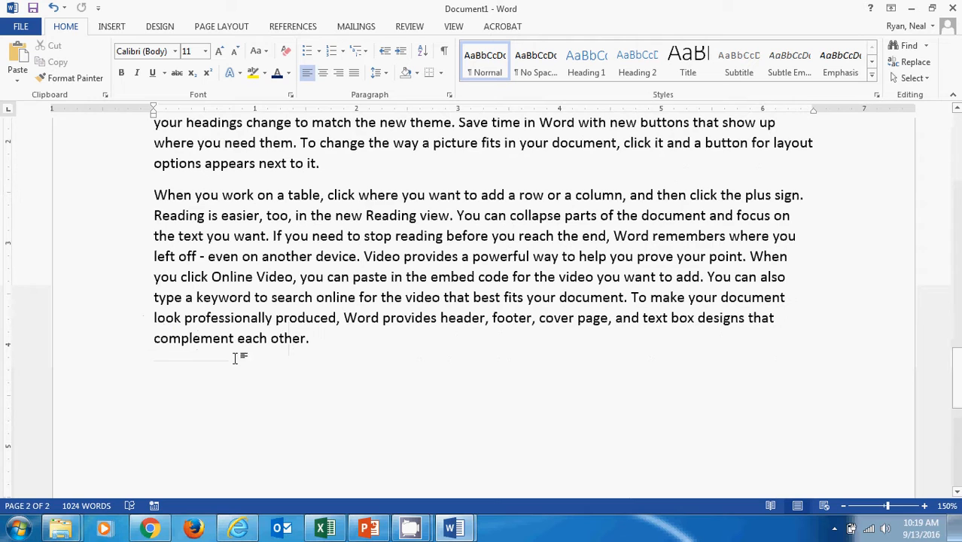
scroll(335, 354, up, 3)
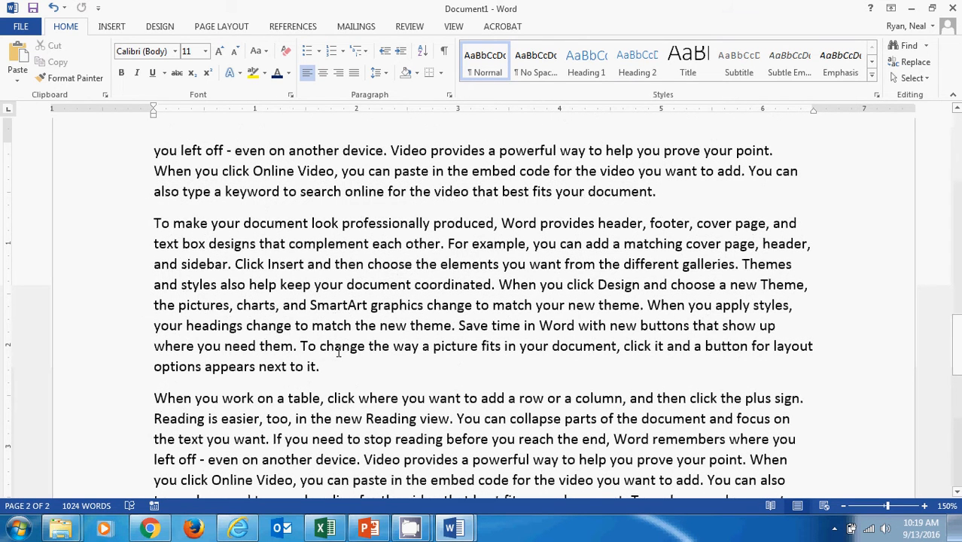
scroll(338, 352, down, 5)
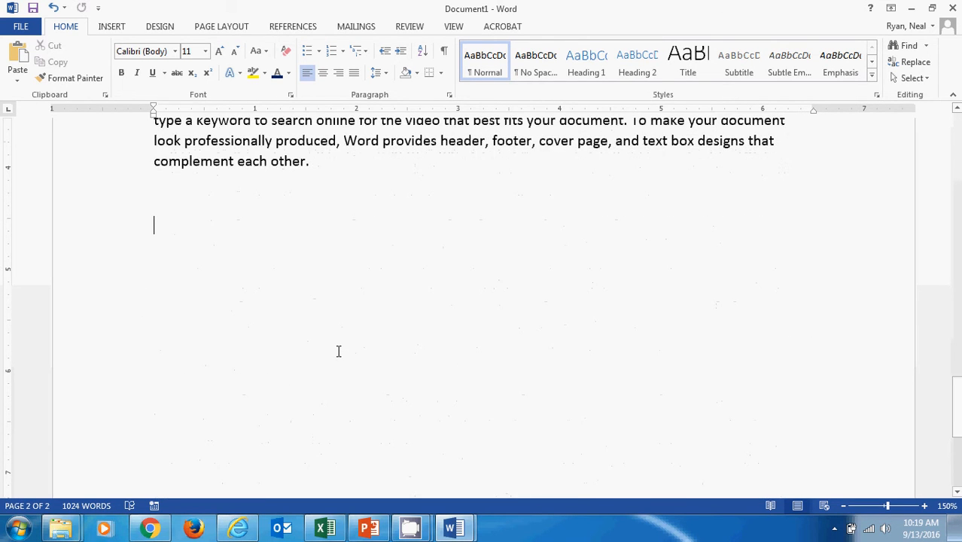
Open the general Word options and review the user name and the available Office backgrounds
click(21, 27)
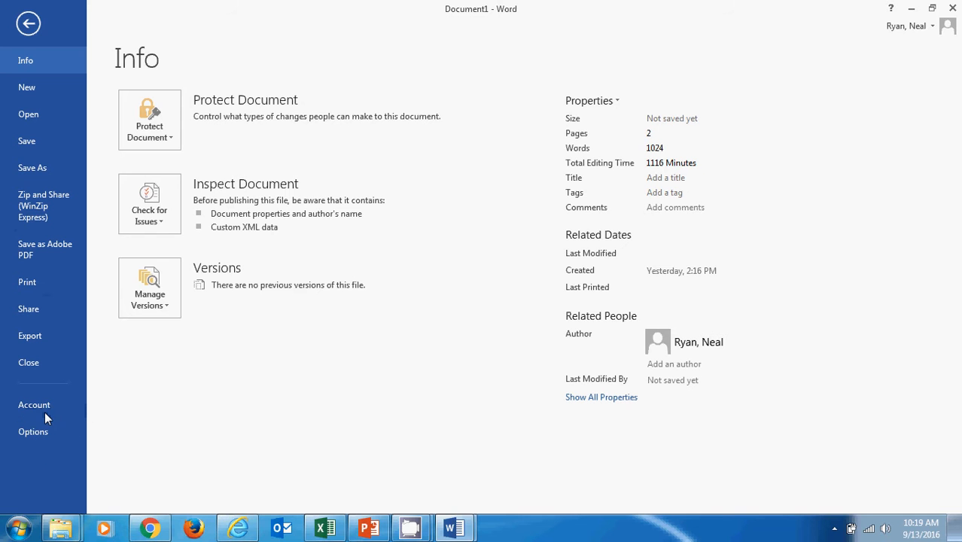
click(32, 432)
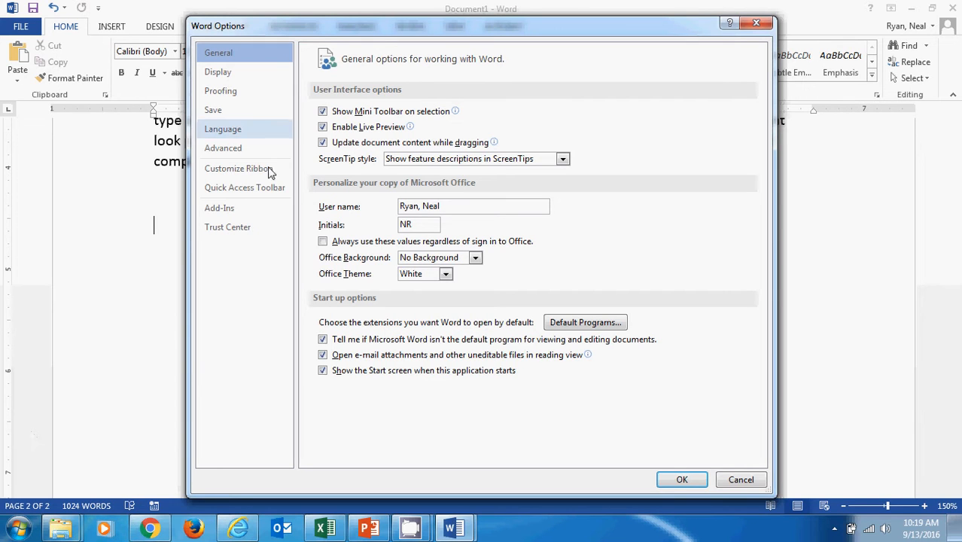
triple_click(451, 206)
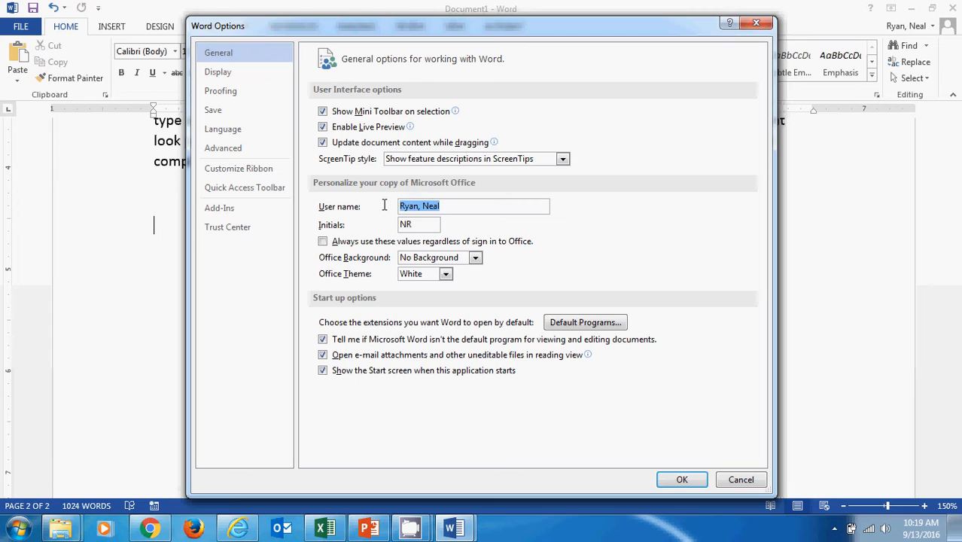
click(451, 206)
drag(454, 205, 393, 206)
click(475, 258)
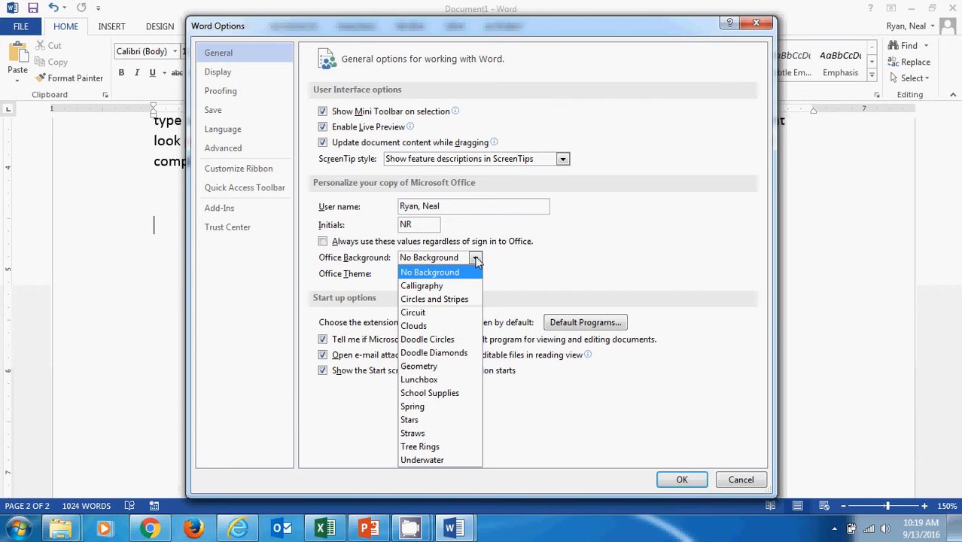
click(475, 259)
Set the Office theme to Dark Gray and apply it
click(446, 274)
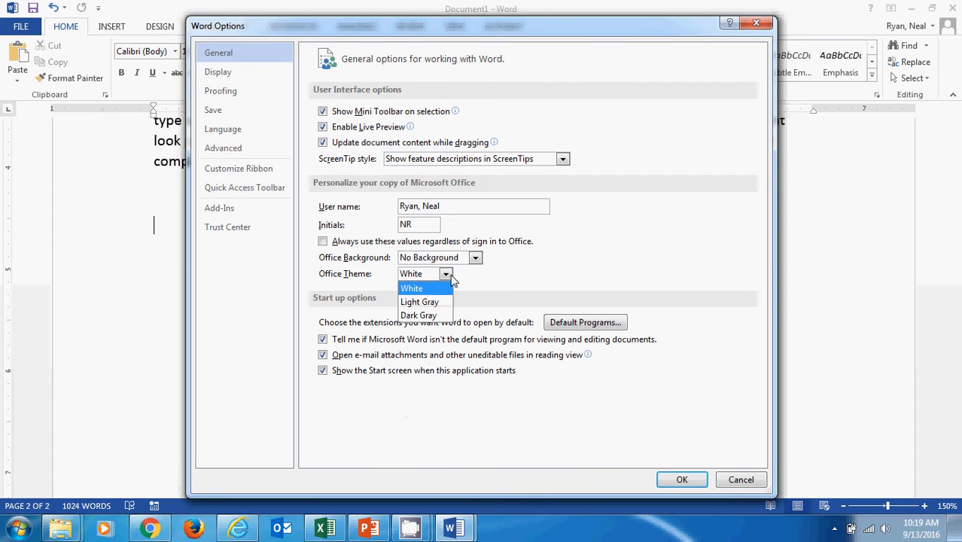
click(419, 316)
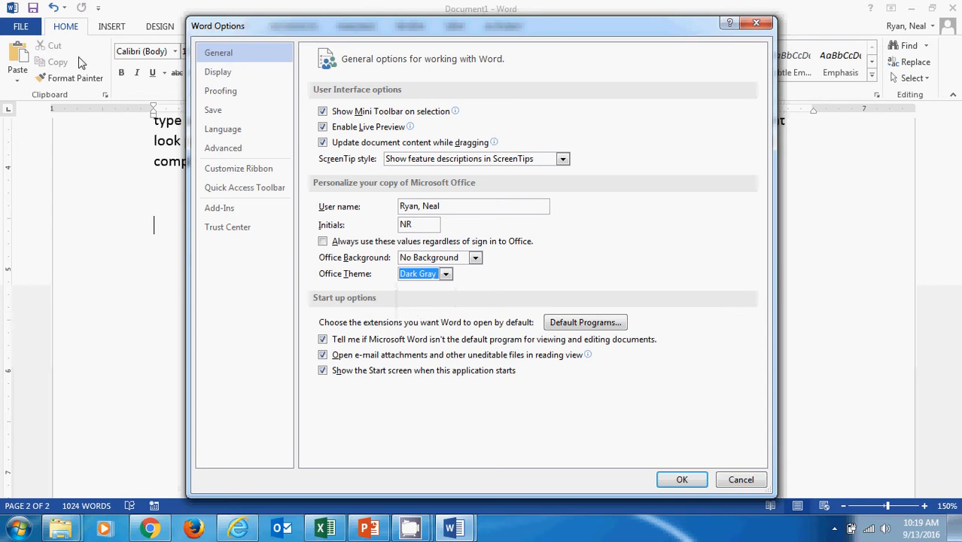
click(682, 479)
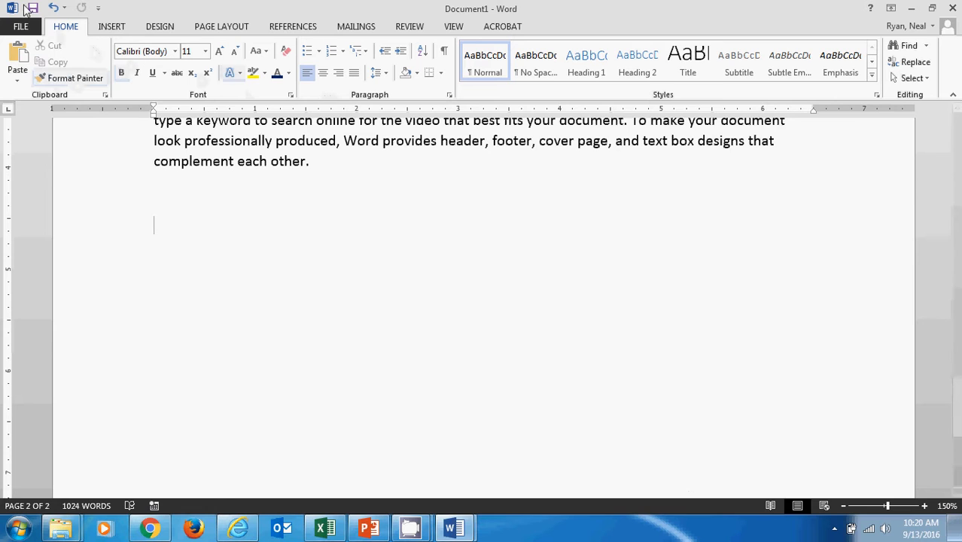
Reopen the Word options and set the Office theme back to White
click(20, 28)
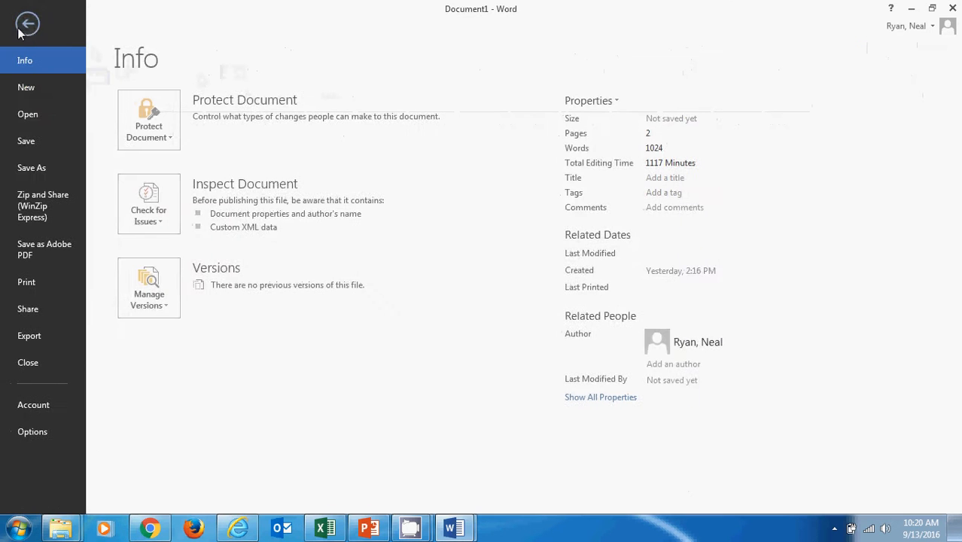
click(38, 444)
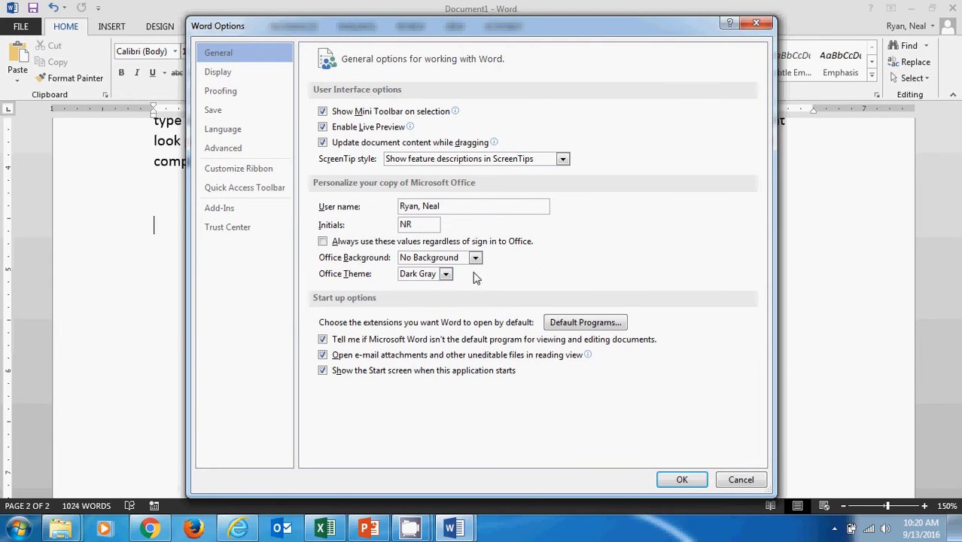
click(447, 275)
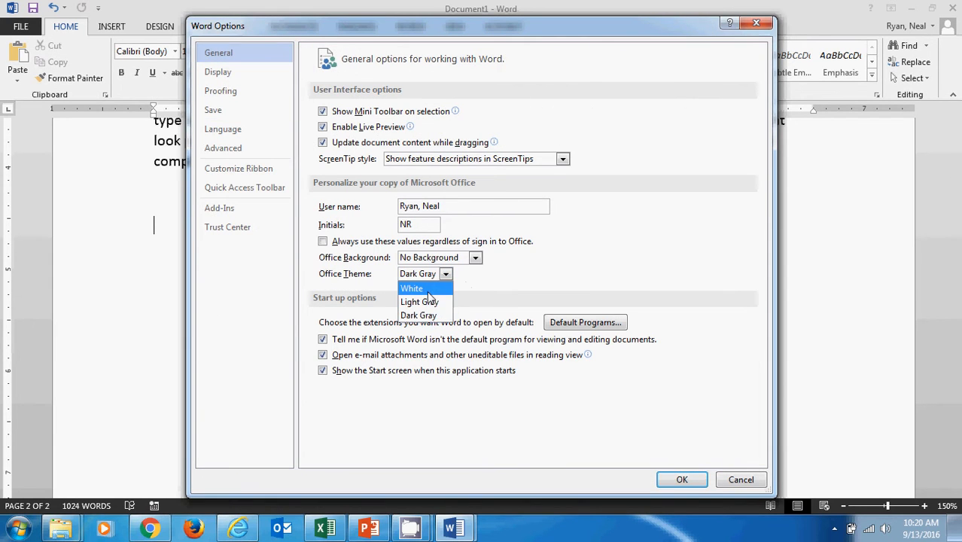
click(427, 292)
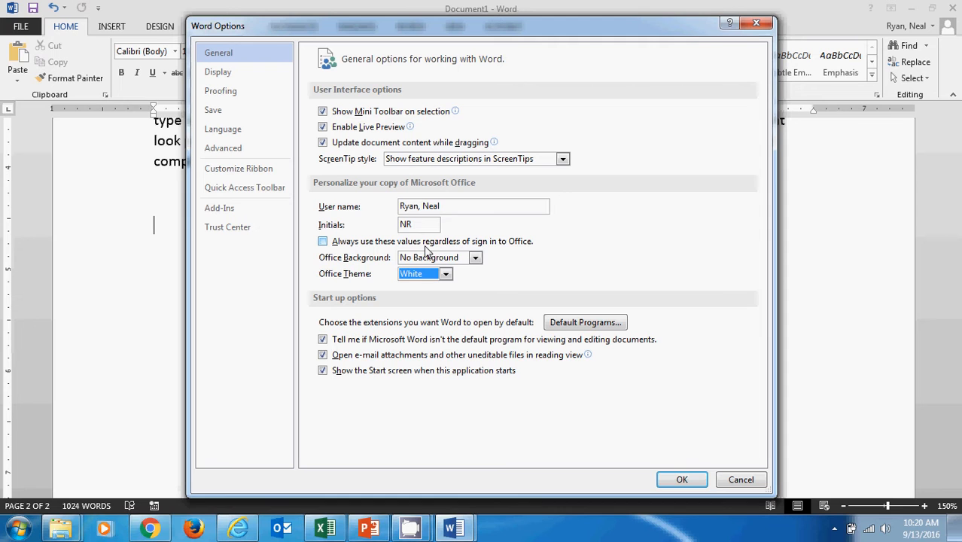
click(683, 480)
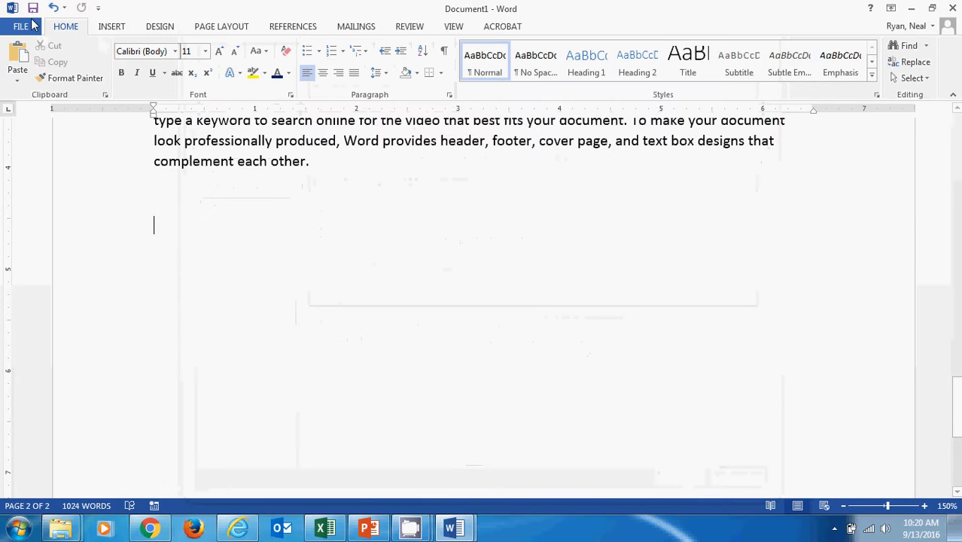
Set the Word display options to always show spaces and paragraph marks on the screen
click(27, 26)
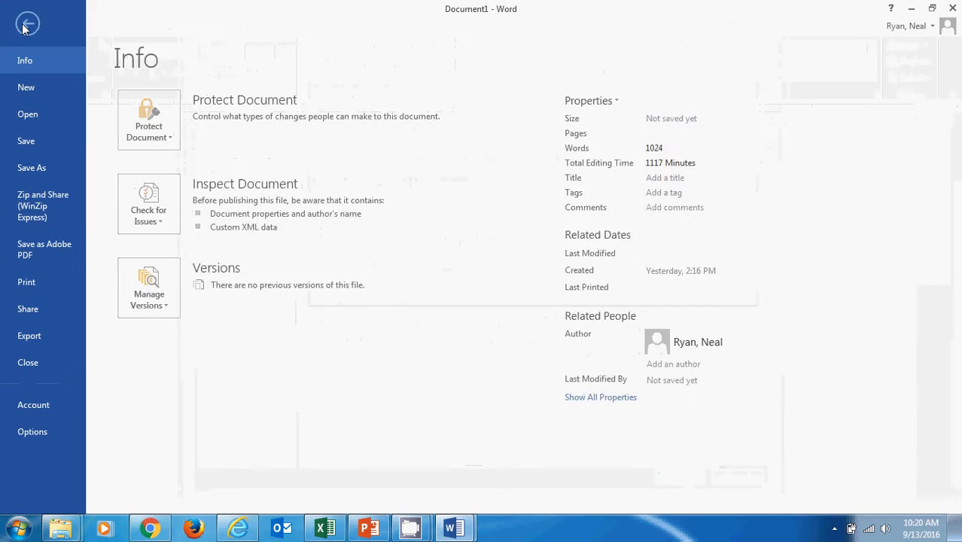
click(38, 438)
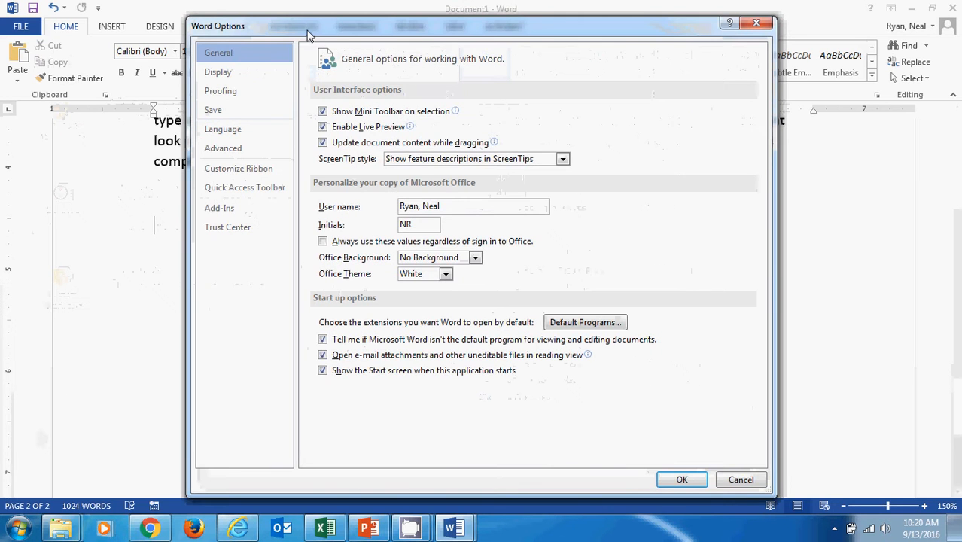
mouse_move(307, 34)
mouse_down()
mouse_move(374, 76)
mouse_move(280, 33)
mouse_move(304, 38)
mouse_up()
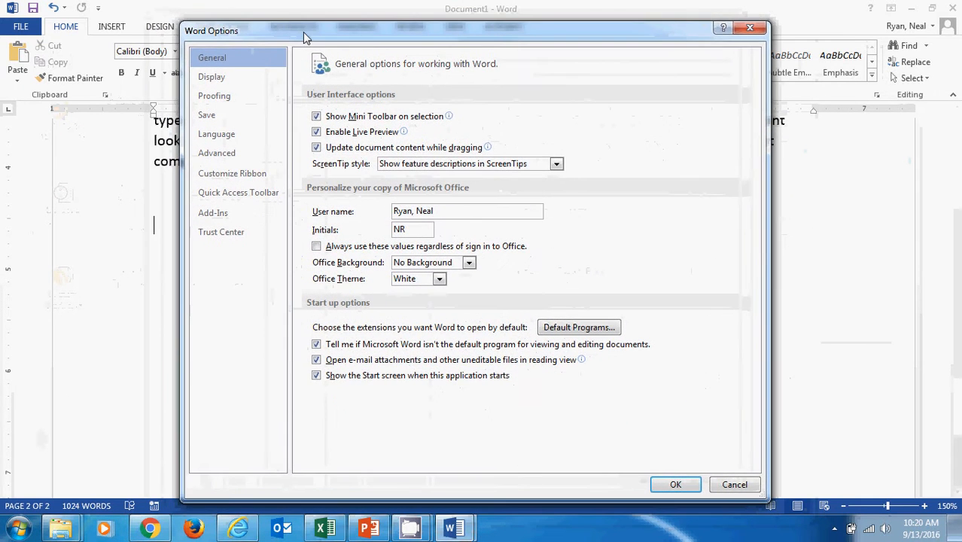
drag(378, 22, 379, 33)
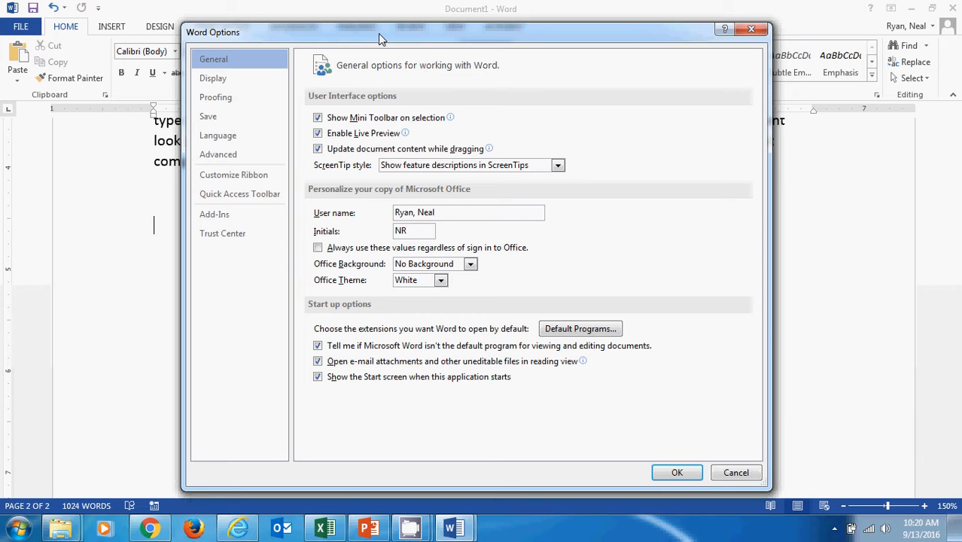
click(221, 81)
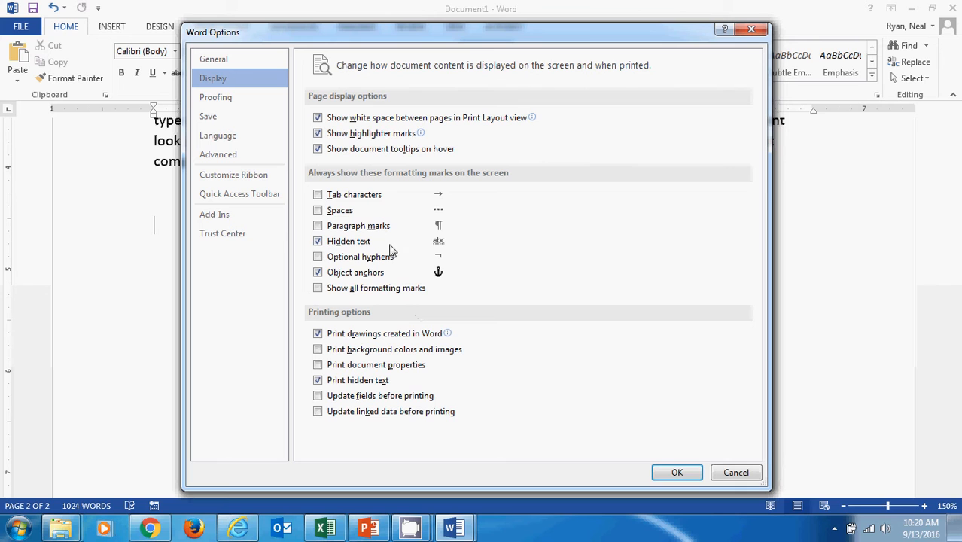
click(317, 211)
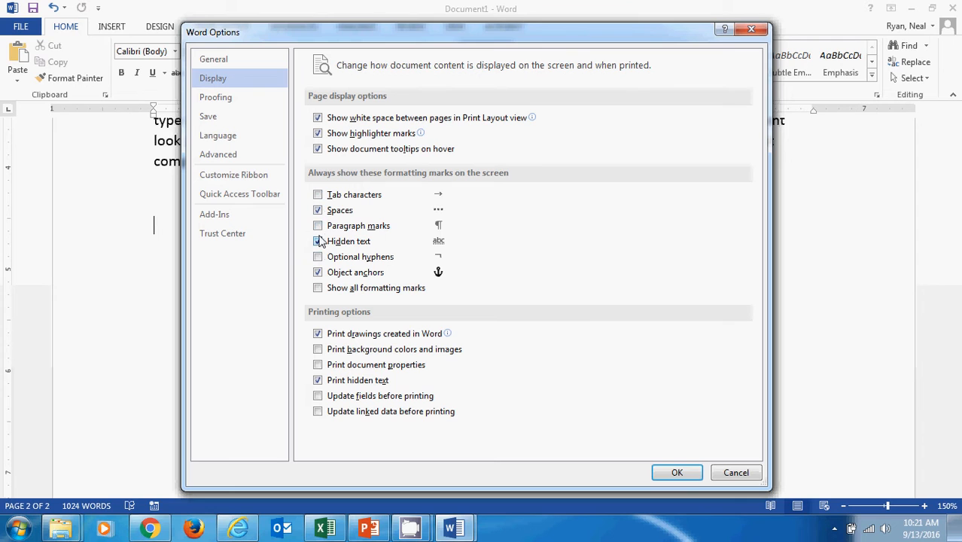
click(318, 226)
click(318, 211)
click(318, 211)
click(318, 227)
click(318, 226)
click(677, 473)
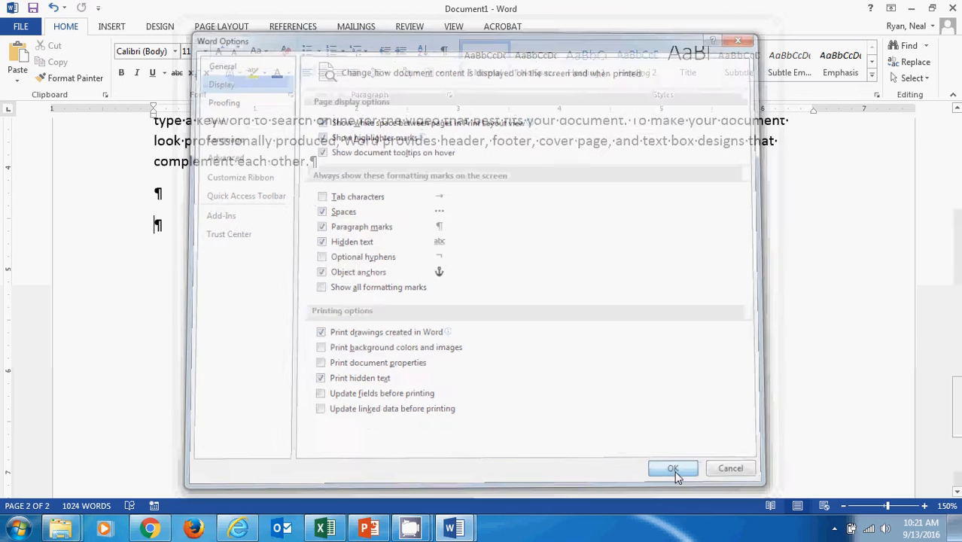
Add two empty paragraphs at the document's end and enter a run of spaces in the last one
scroll(391, 319, up, 2)
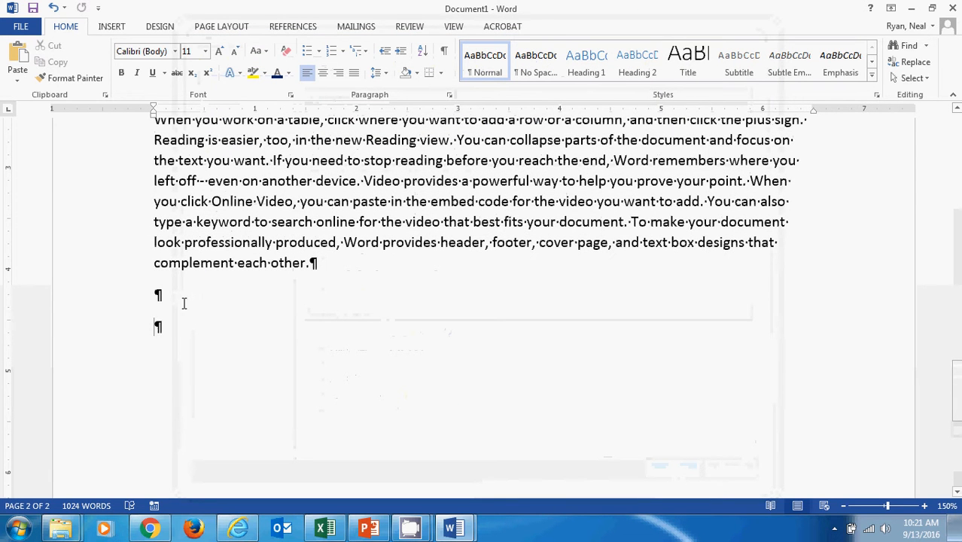
key(Return)
key(Return)
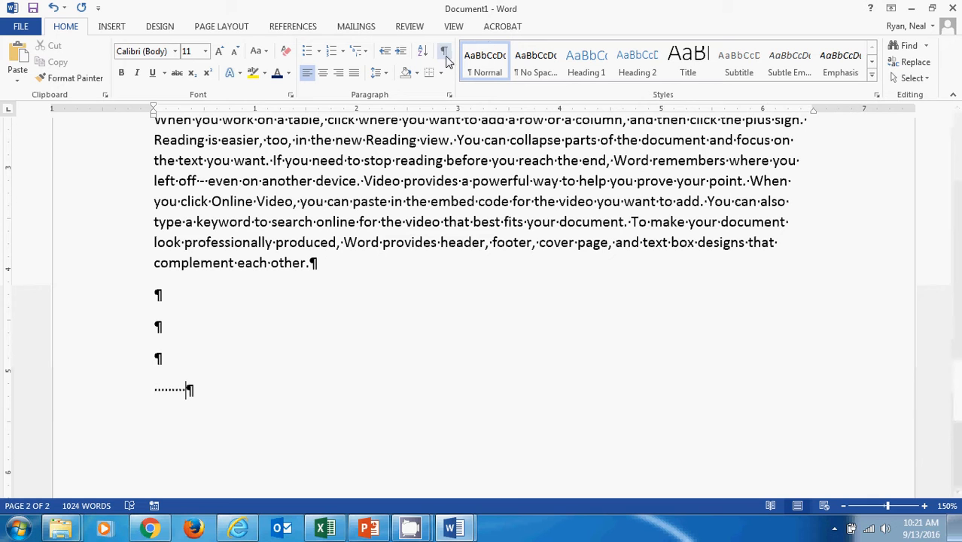
Set the Word display options to stop always showing spaces and paragraph marks on the screen
click(21, 27)
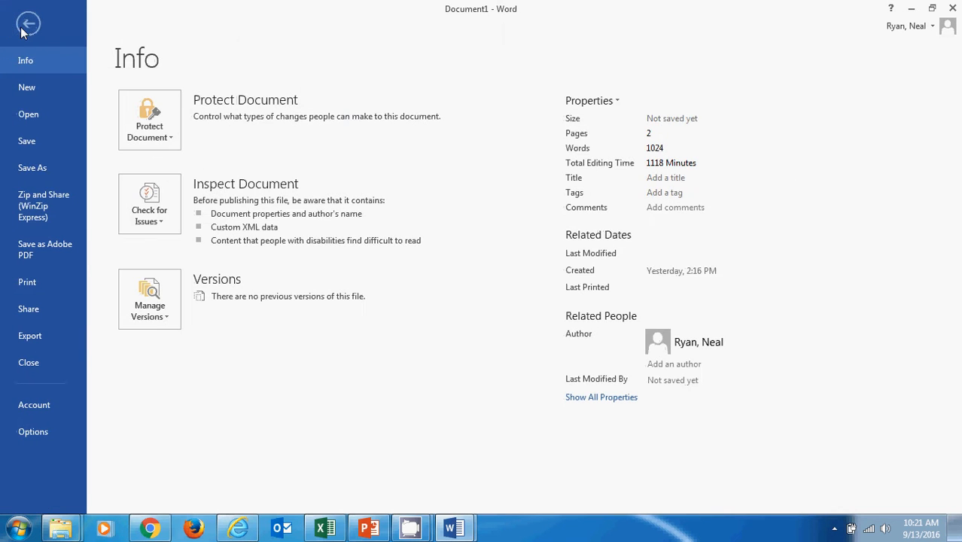
click(30, 432)
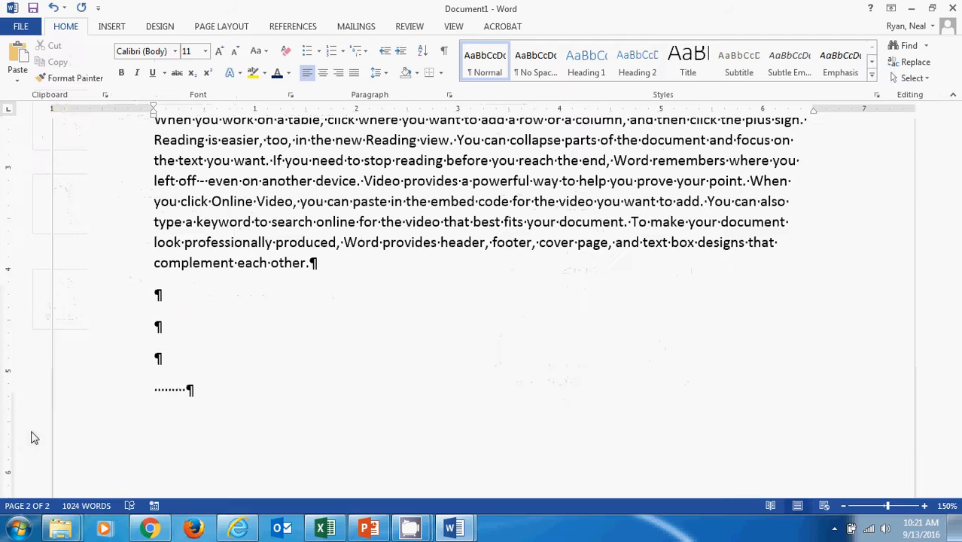
click(224, 80)
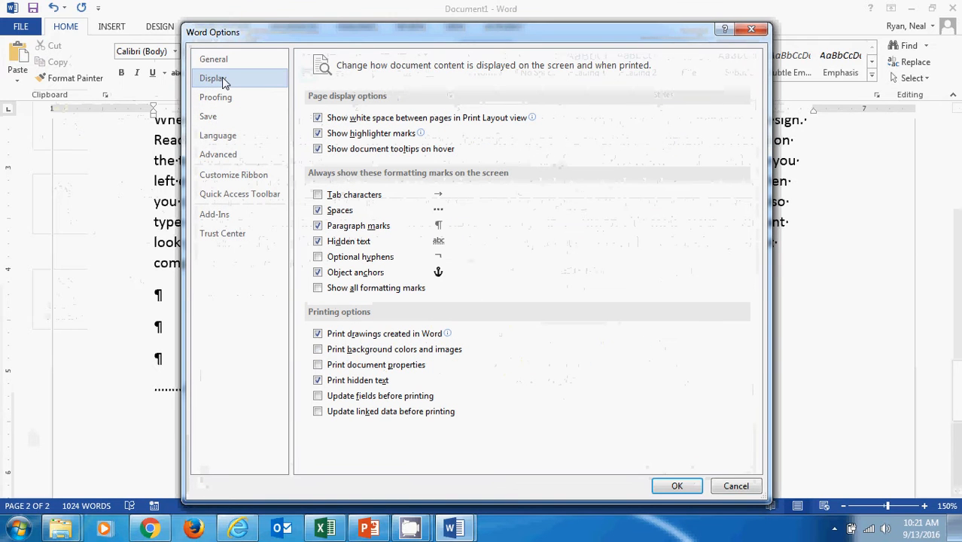
click(317, 211)
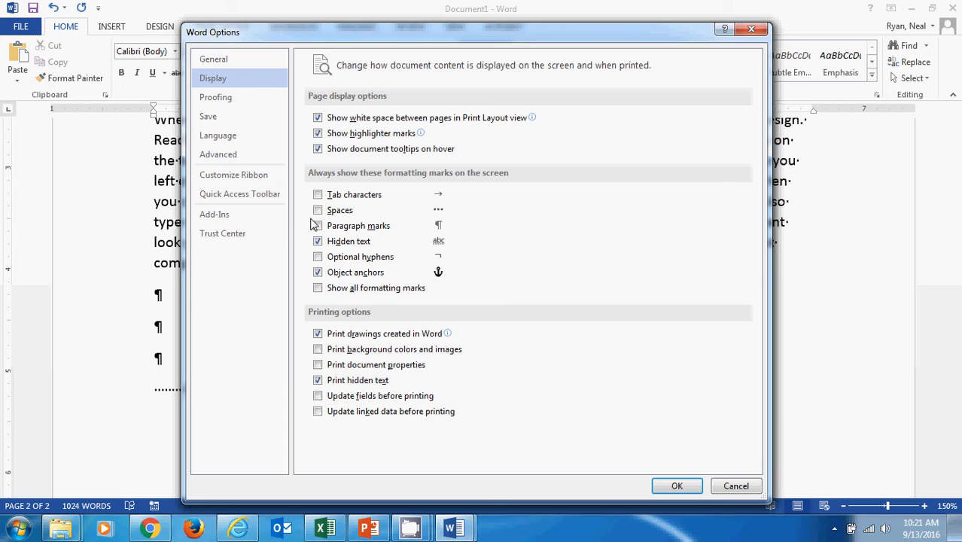
click(679, 486)
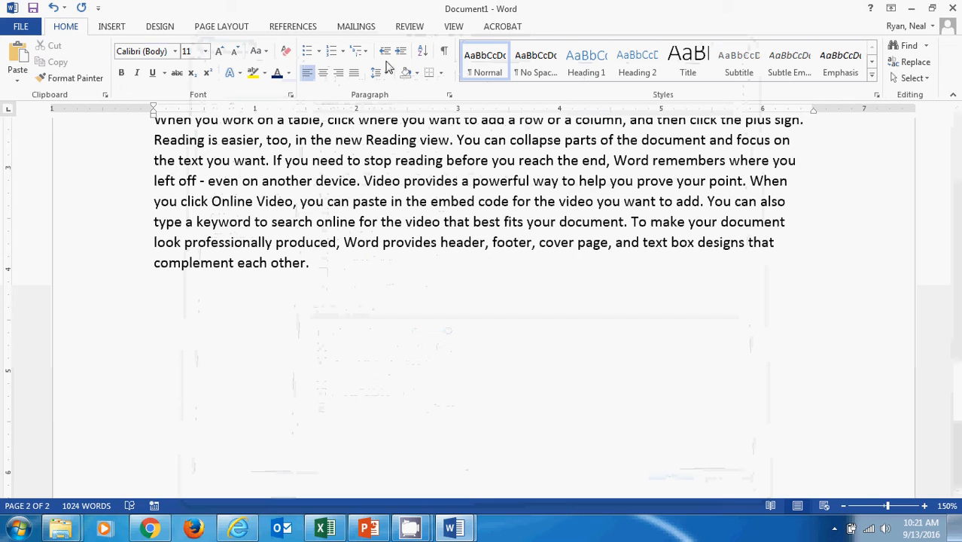
Toggle the hidden formatting symbols on and off to inspect the empty paragraphs and the line of spaces at the document's end
click(444, 51)
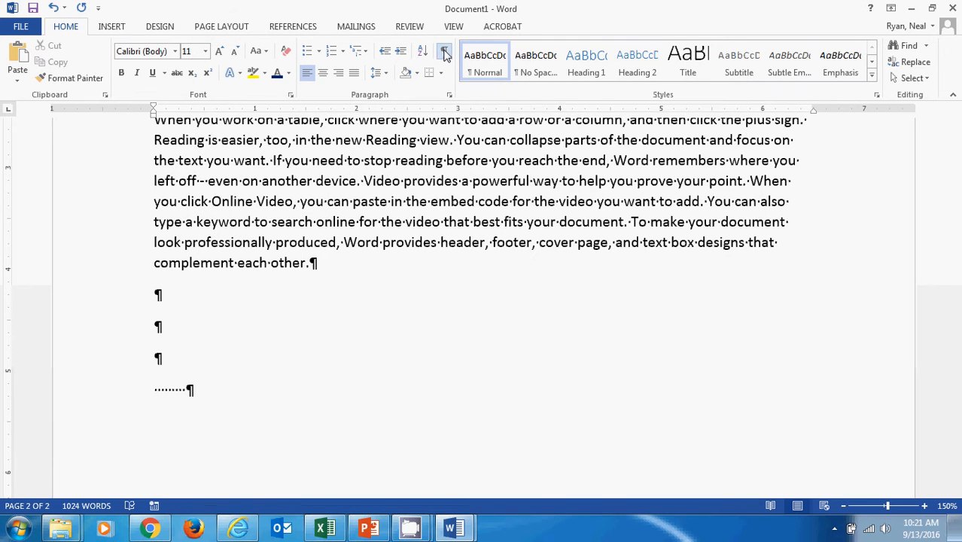
click(445, 53)
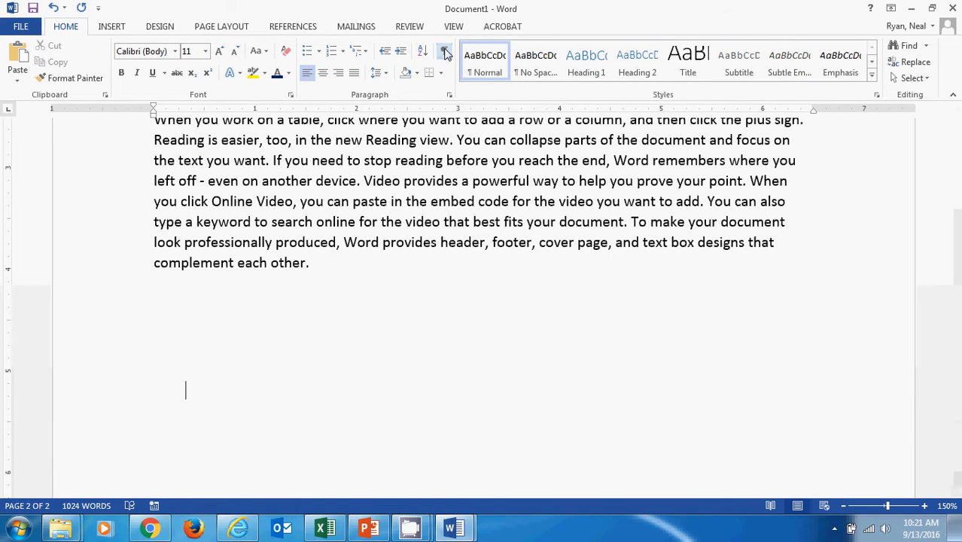
click(445, 53)
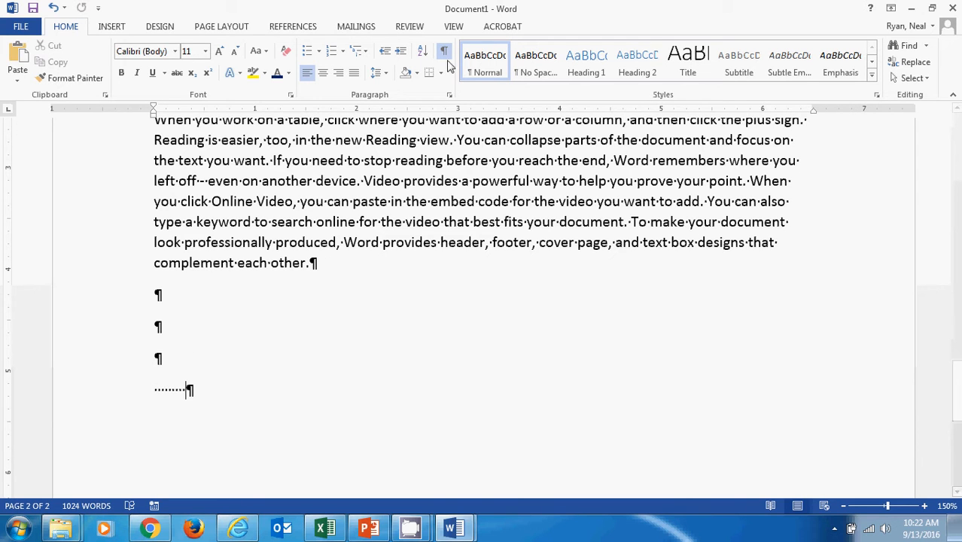
triple_click(178, 390)
click(161, 360)
click(445, 54)
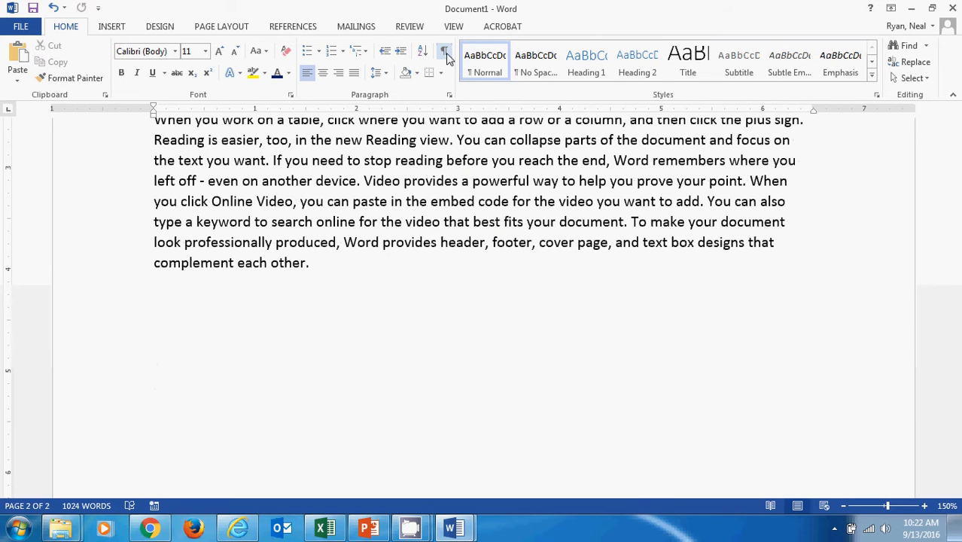
Reopen the Word options and review the Display settings and the Proofing settings for spelling and grammar
click(16, 28)
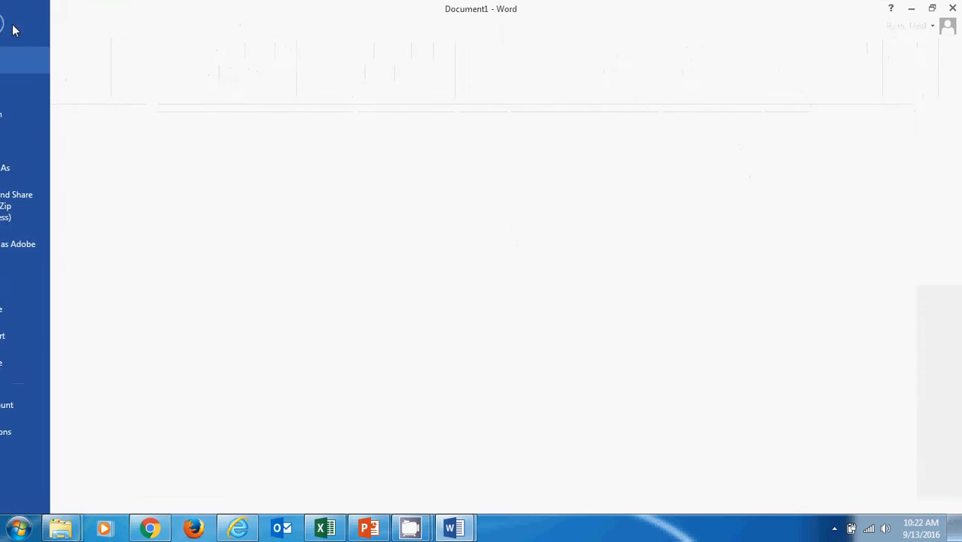
click(30, 431)
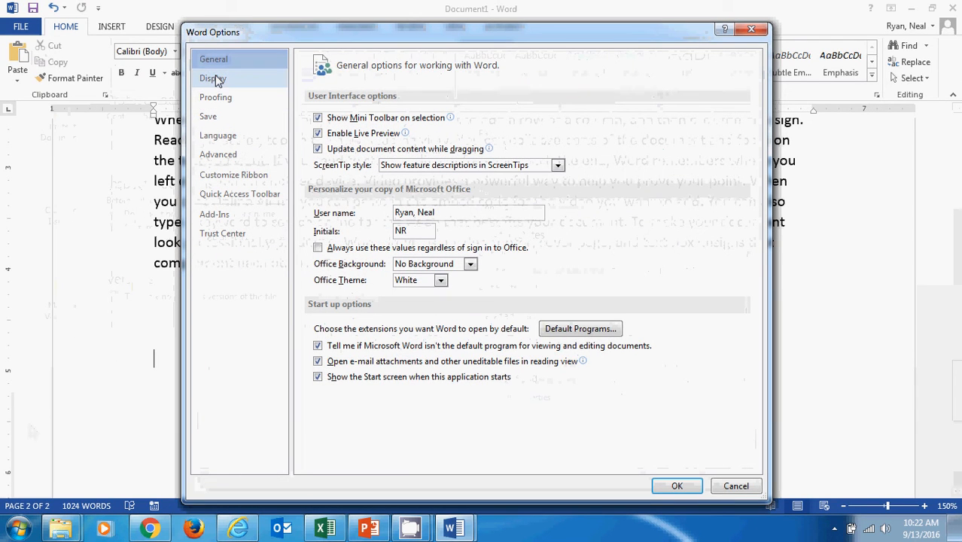
click(214, 79)
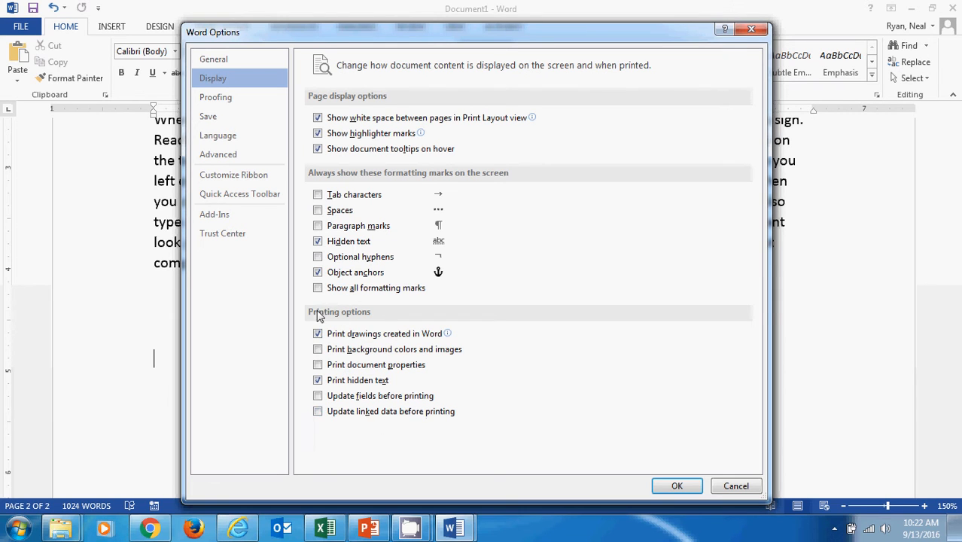
click(218, 103)
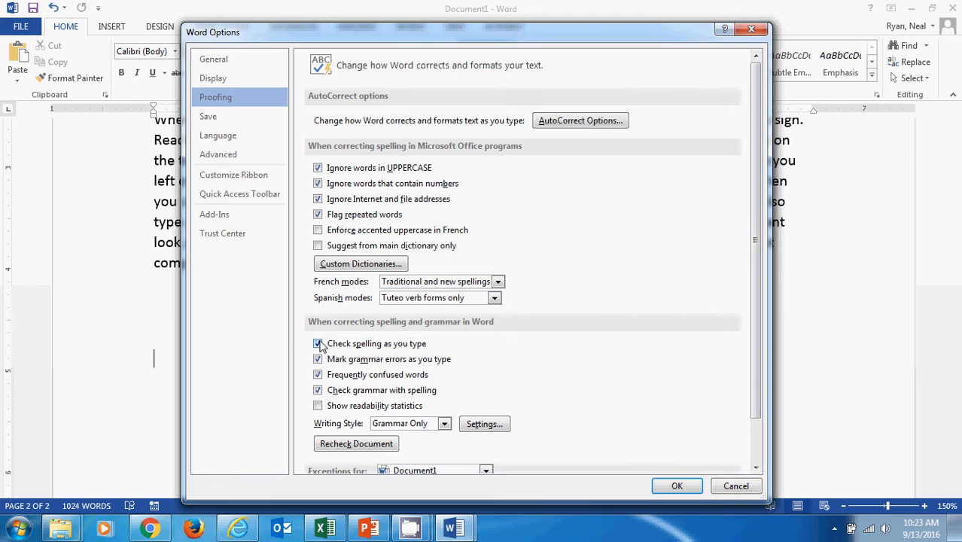
scroll(440, 359, down, 1)
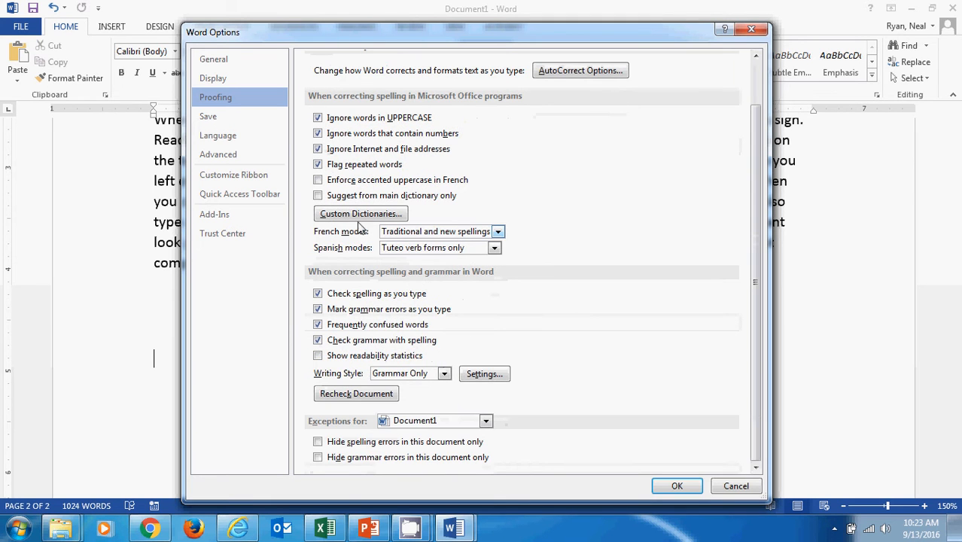
scroll(357, 249, up, 1)
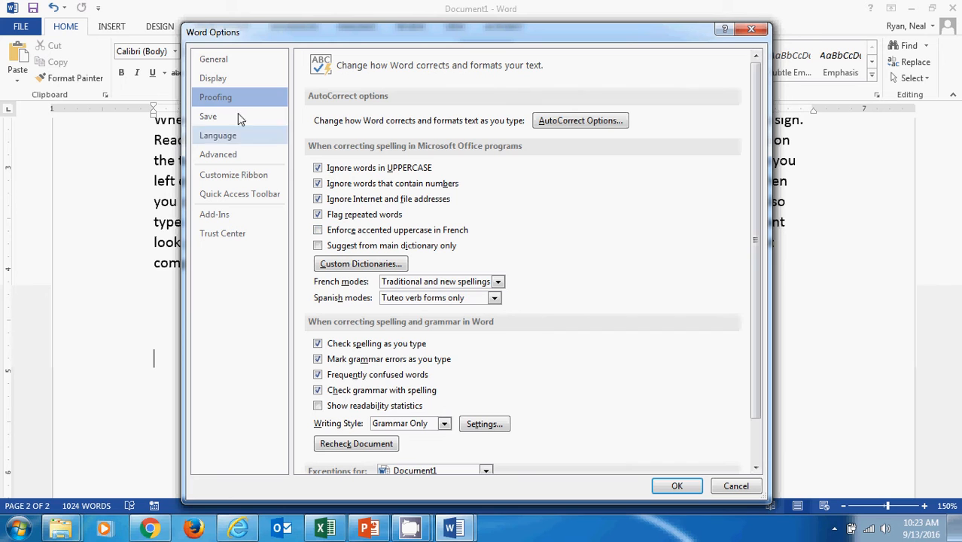
click(207, 122)
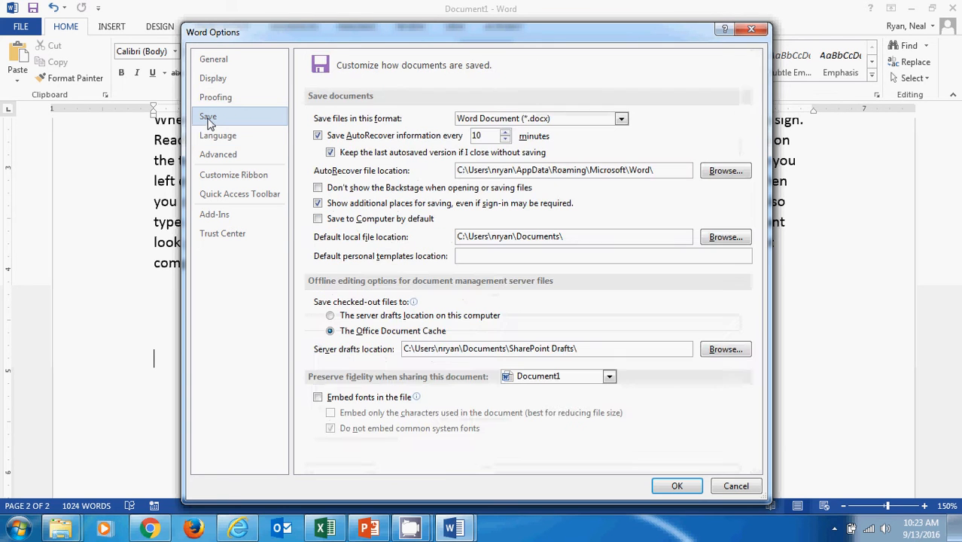
mouse_move(410, 530)
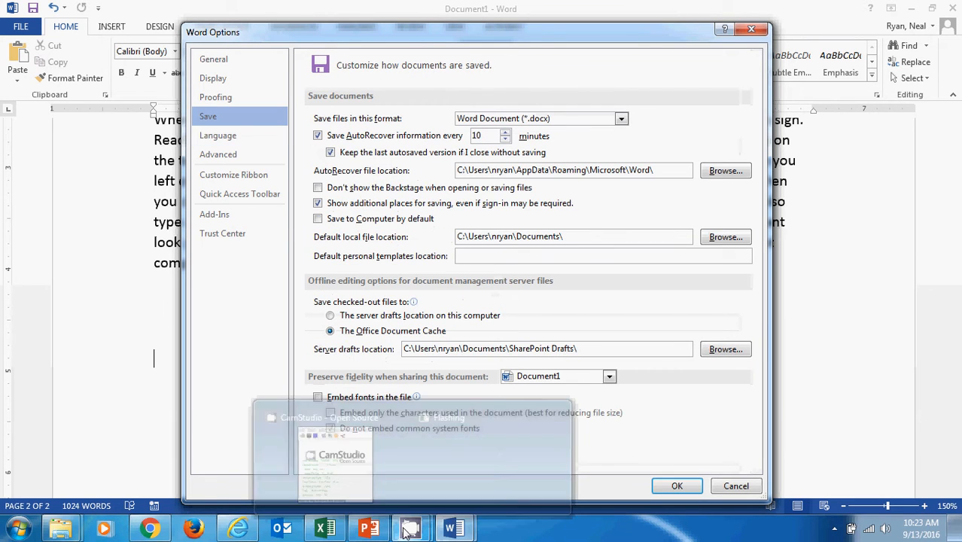
click(357, 494)
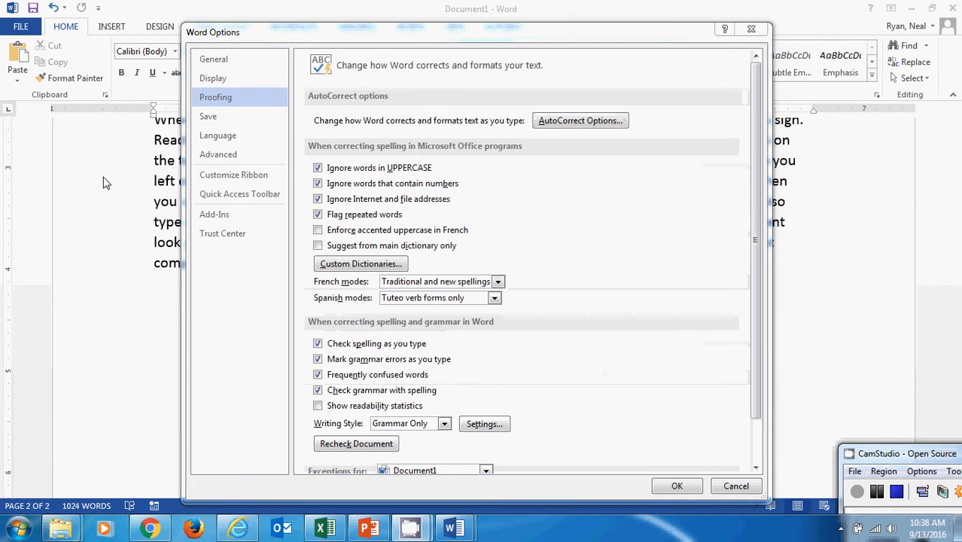
Review the Save options in the Word options, including the available default file formats
click(210, 117)
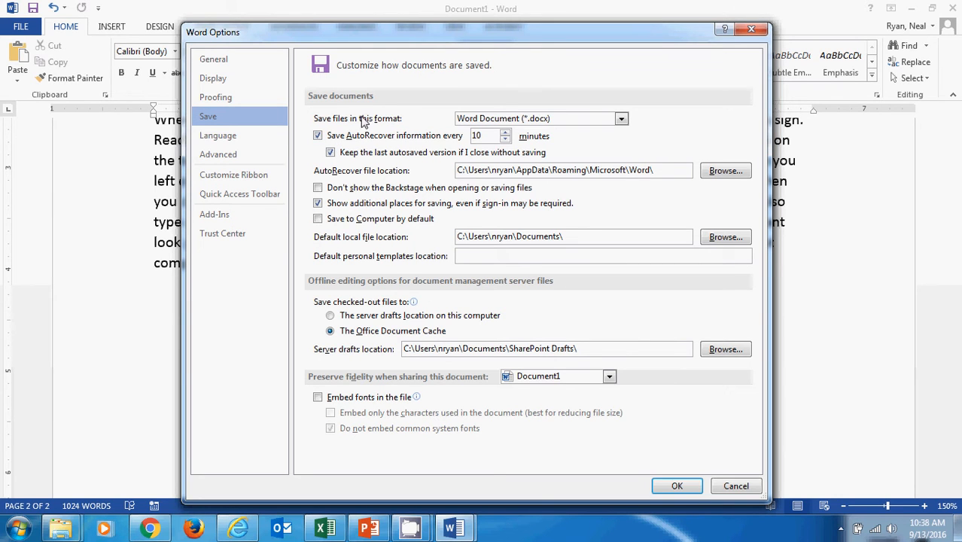
click(621, 119)
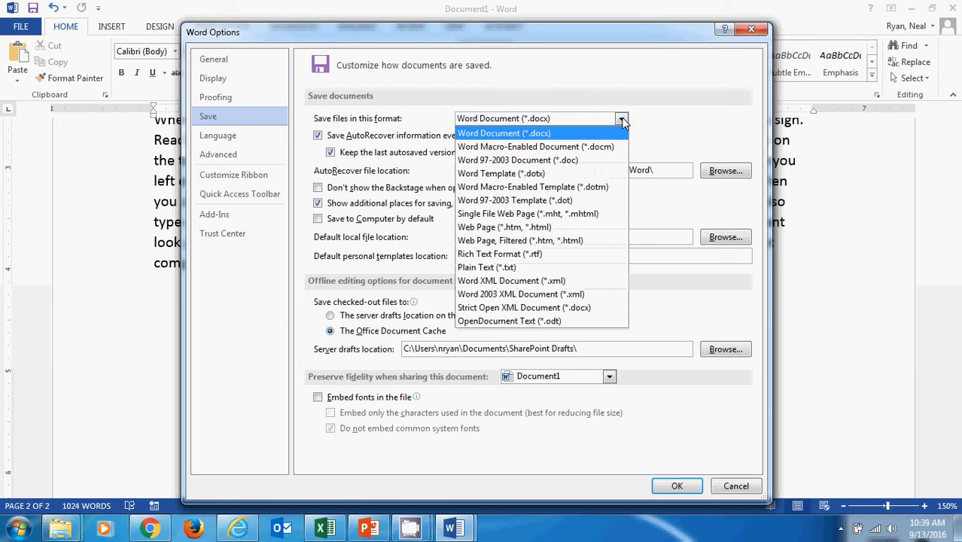
click(621, 120)
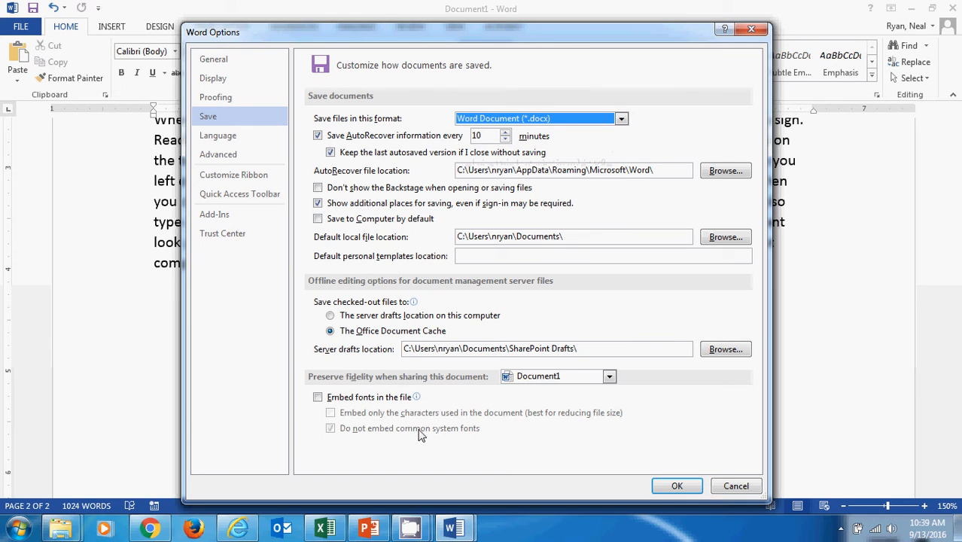
Review the Language preferences and the Advanced options from editing, pasting and document content through display and print
click(213, 143)
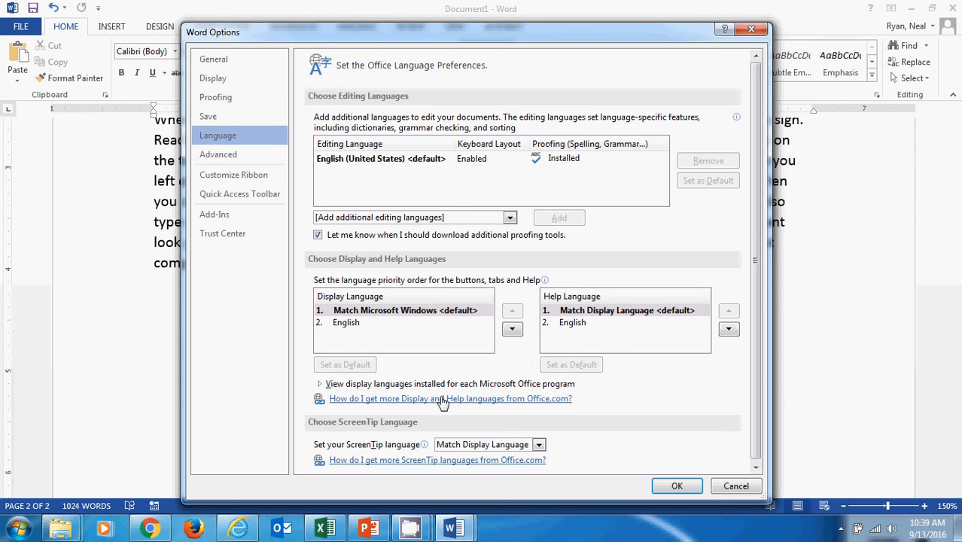
click(217, 155)
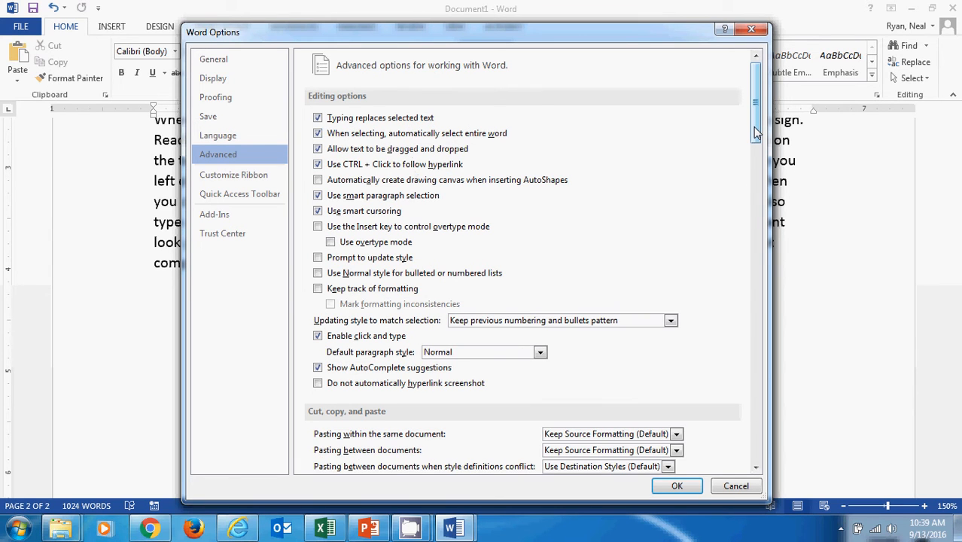
drag(756, 133, 761, 198)
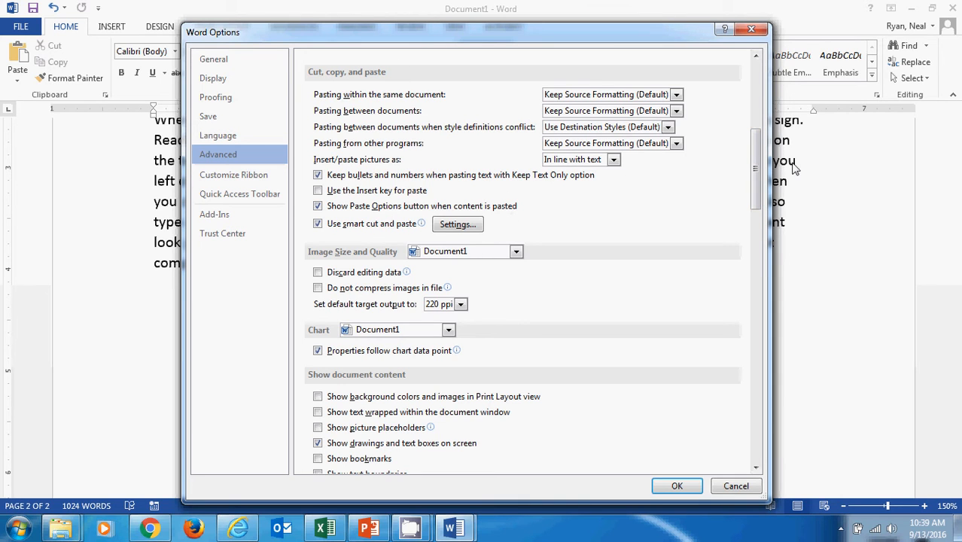
drag(754, 183, 758, 227)
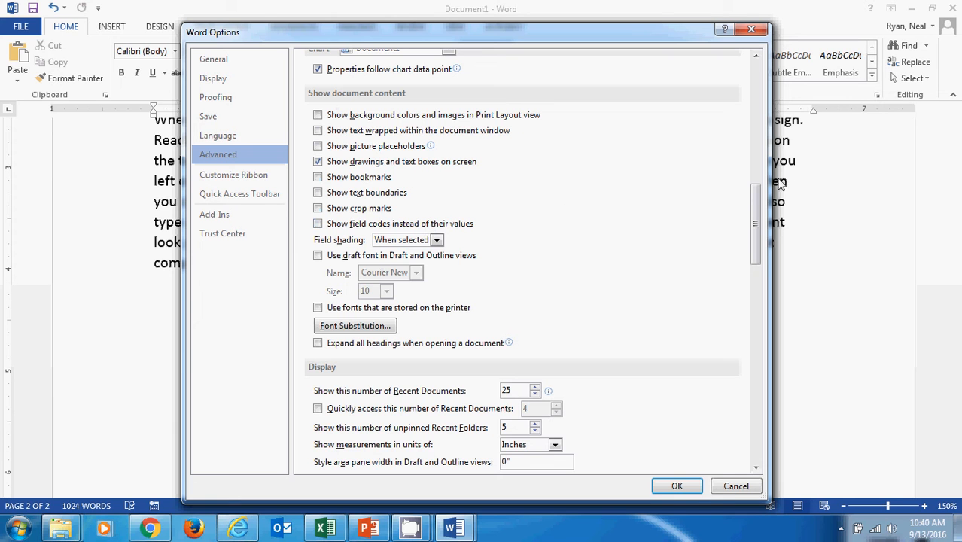
drag(756, 211, 758, 260)
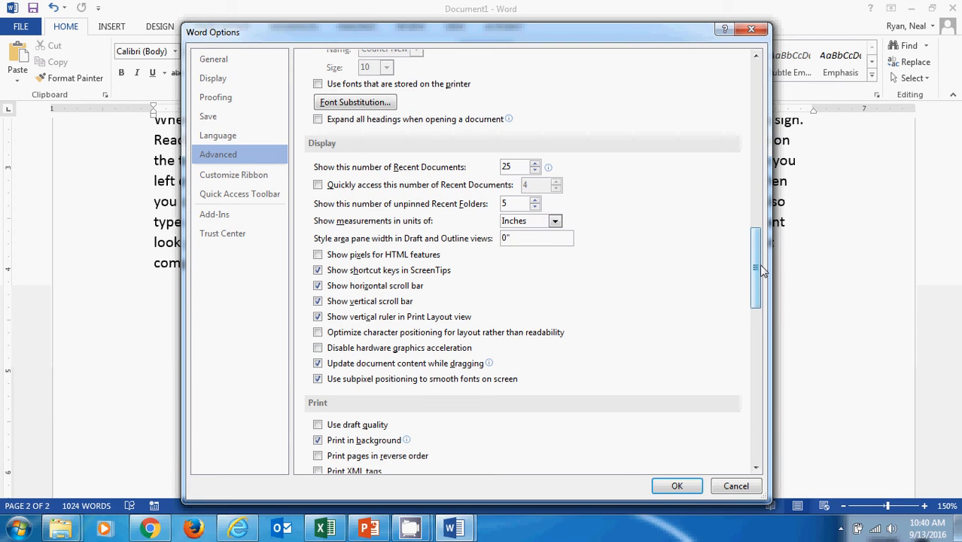
drag(760, 270, 760, 307)
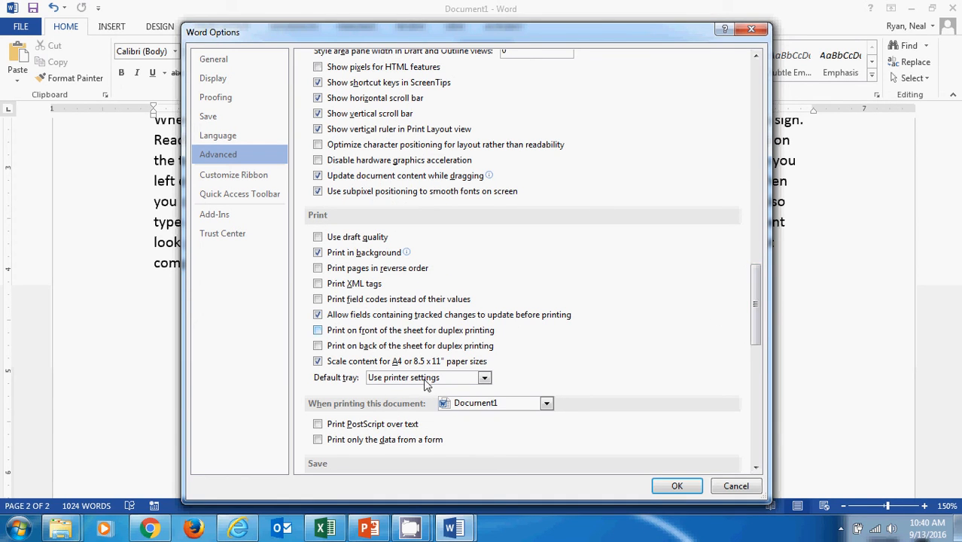
drag(758, 302, 756, 252)
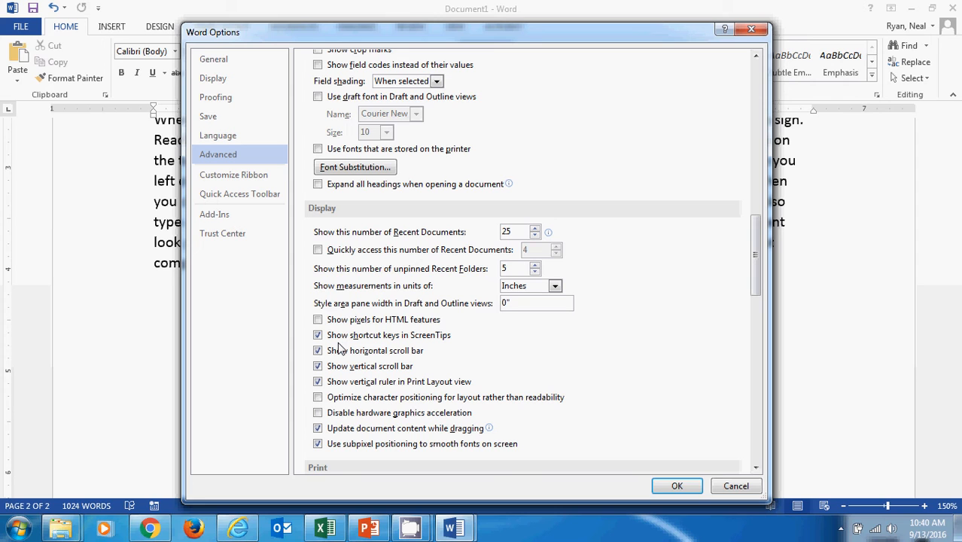
Review the ribbon customization options, expanding the Home tab's Font group and checking the available command sources
click(238, 181)
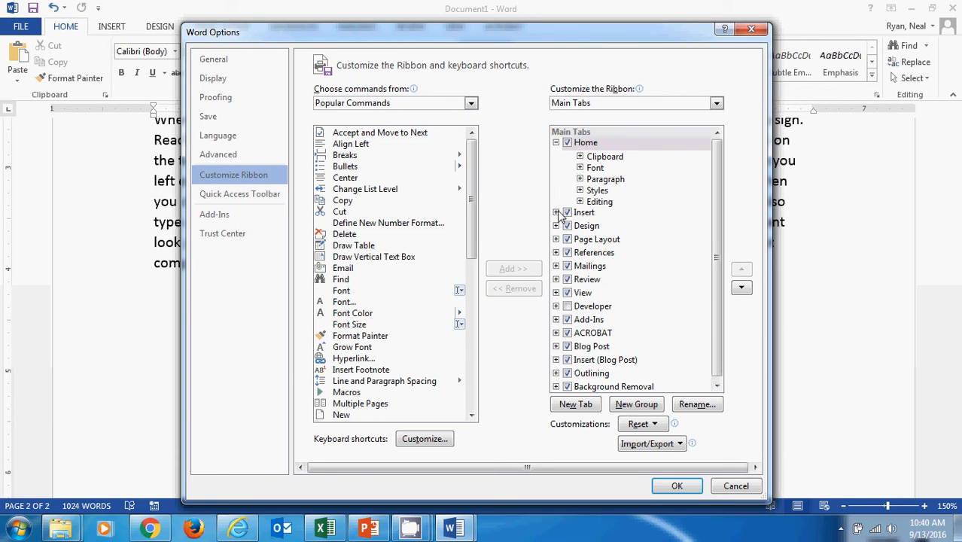
click(581, 168)
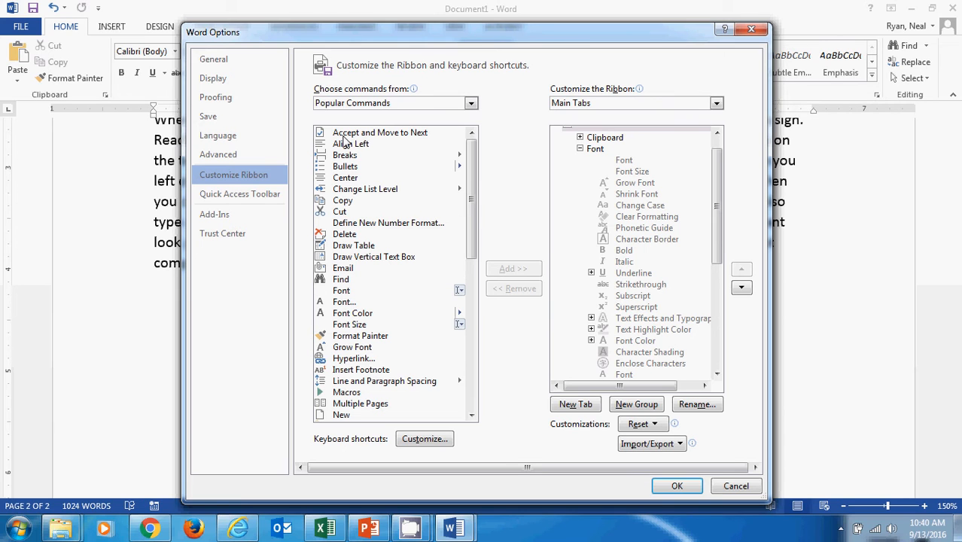
click(349, 109)
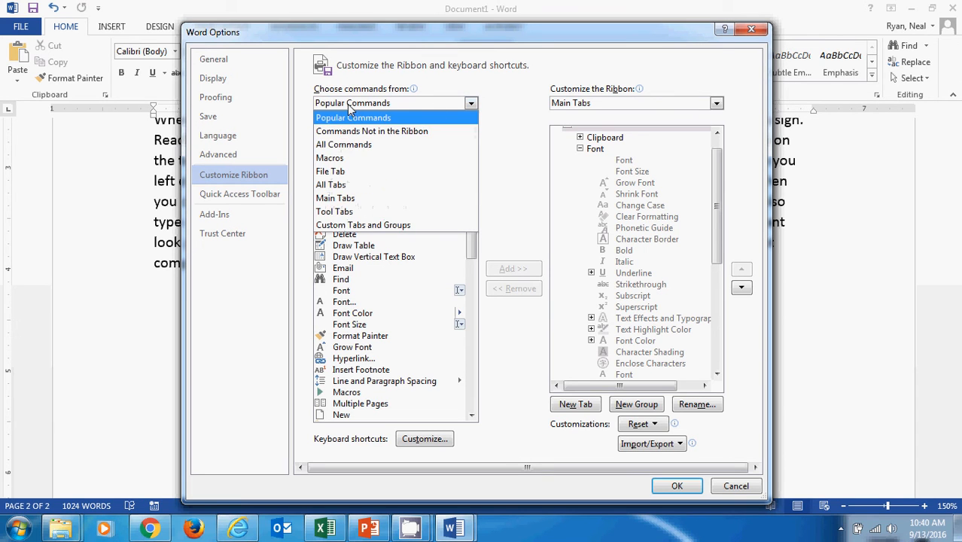
click(502, 119)
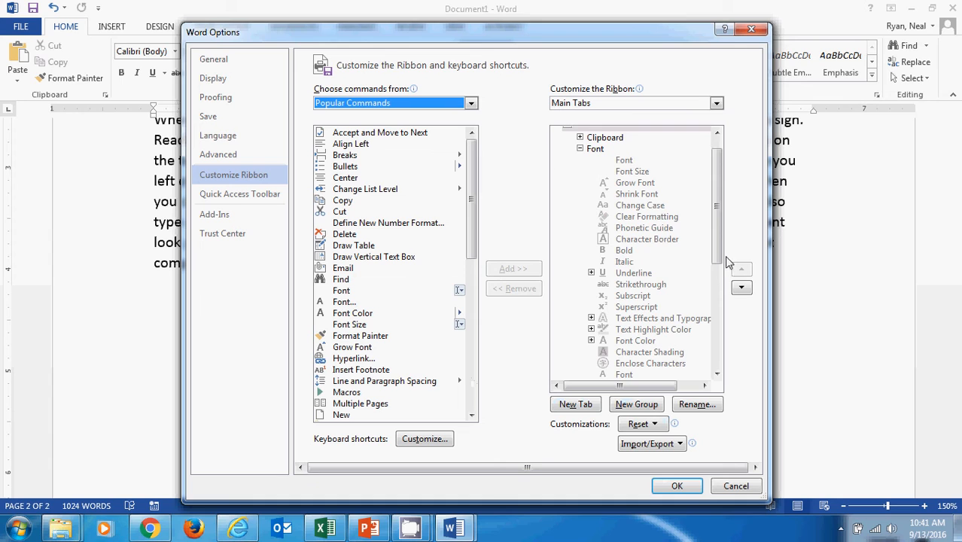
scroll(715, 234, up, 1)
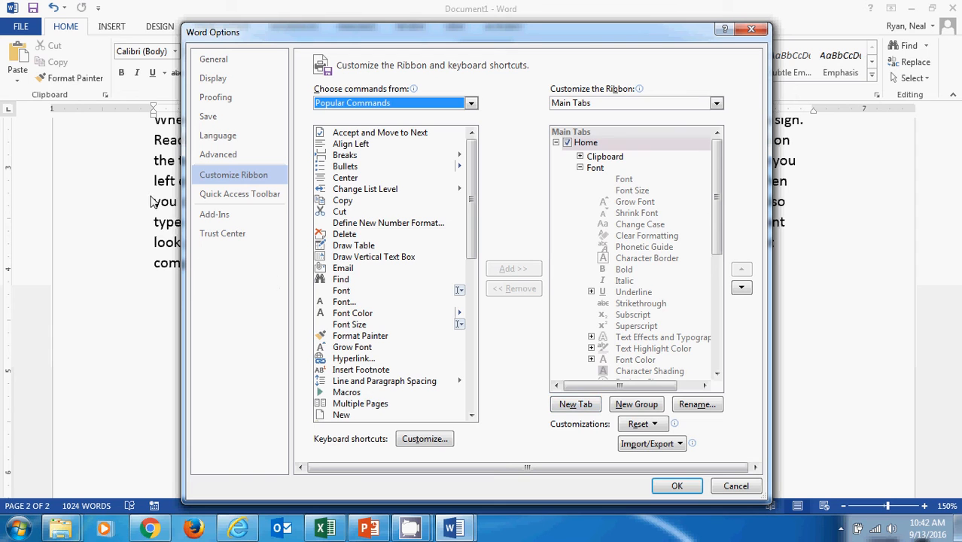
Review the Quick Access Toolbar settings in the Word options, moving the dialog aside to uncover the document's toolbar
click(208, 196)
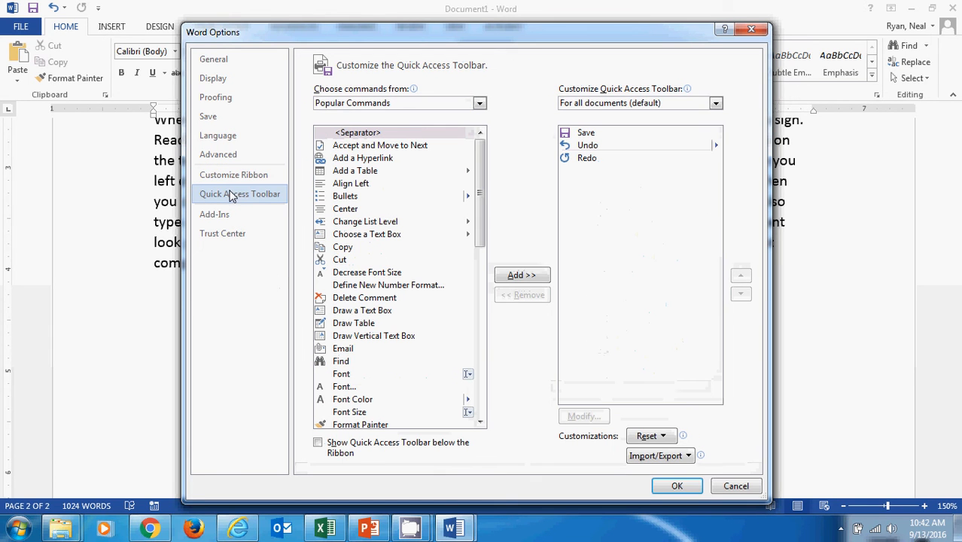
drag(246, 34, 337, 29)
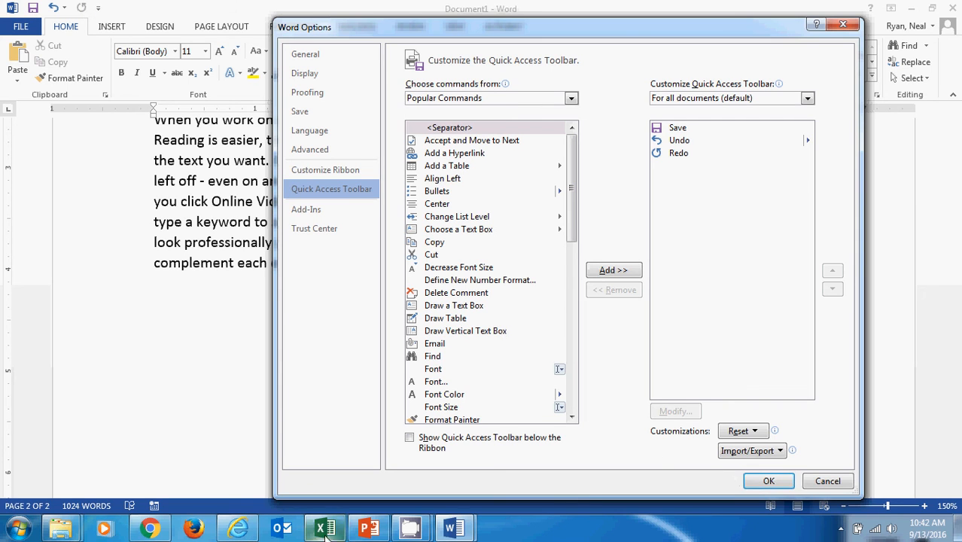
mouse_move(410, 529)
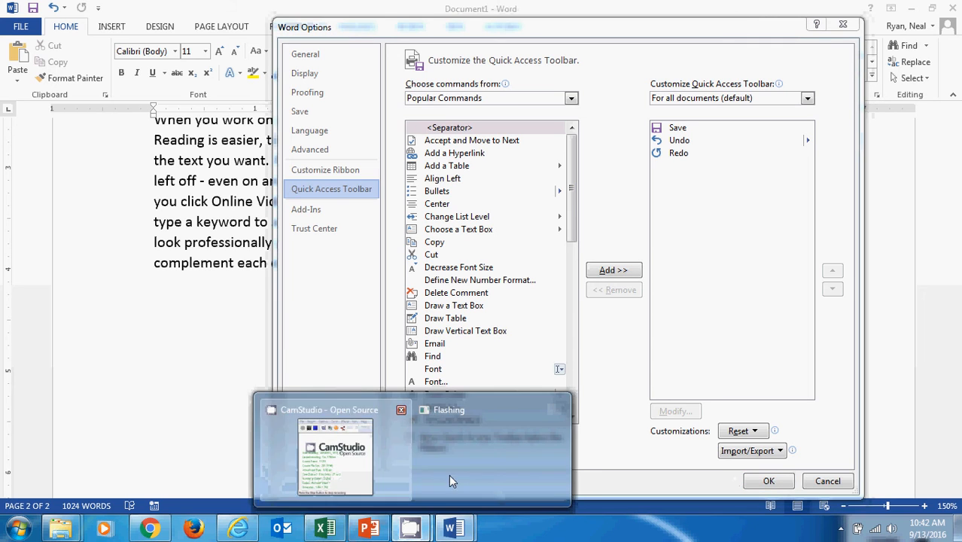
click(450, 480)
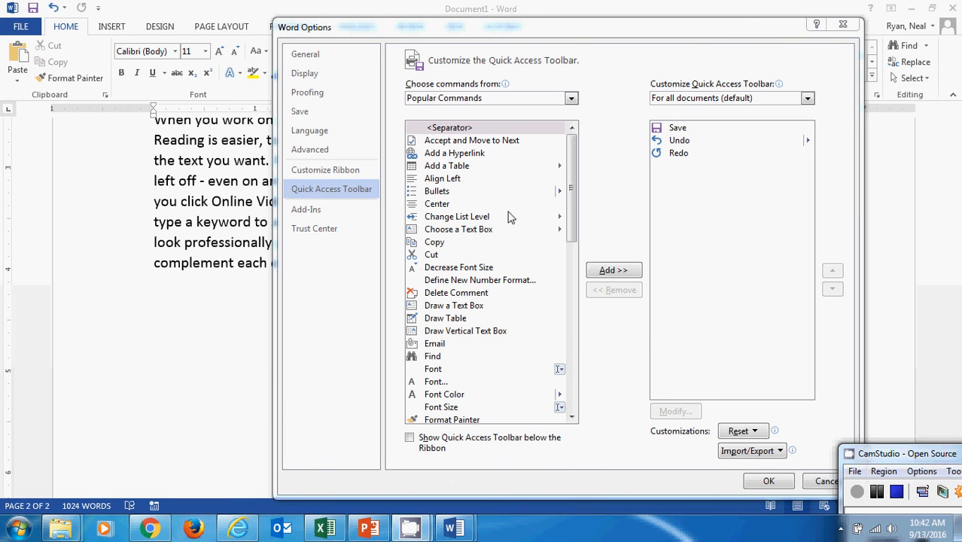
click(379, 29)
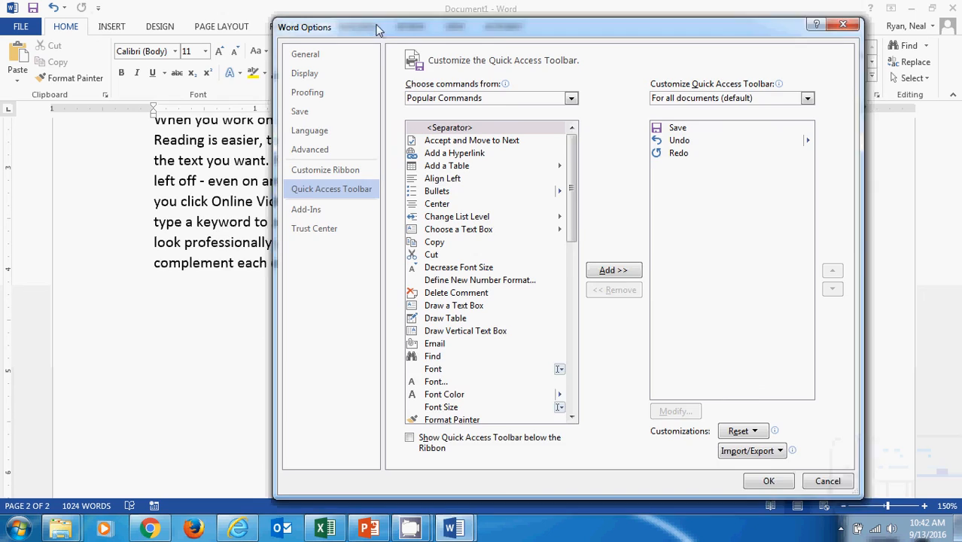
Reposition and accept the Word options, and check the list of commands offered for the Quick Access Toolbar
drag(379, 29, 341, 23)
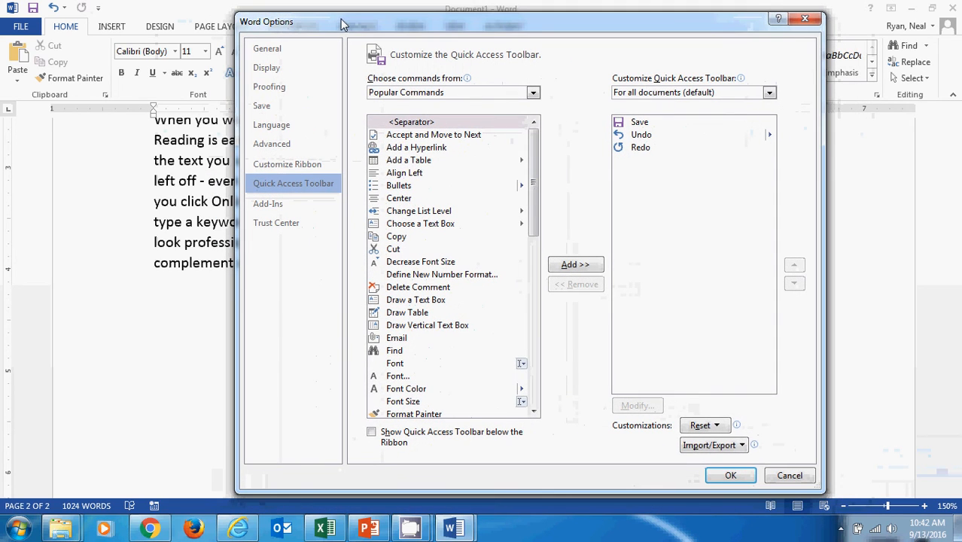
click(730, 475)
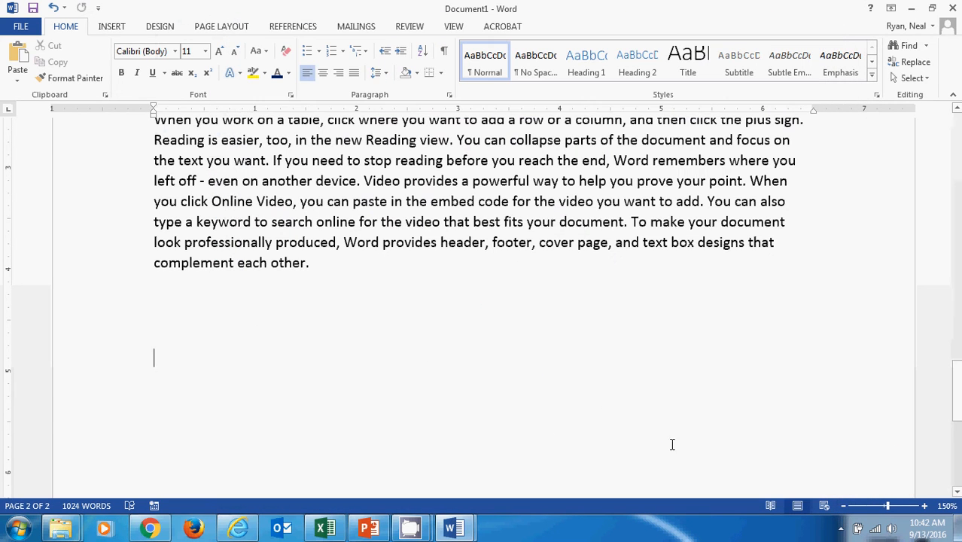
click(101, 8)
click(100, 7)
click(98, 8)
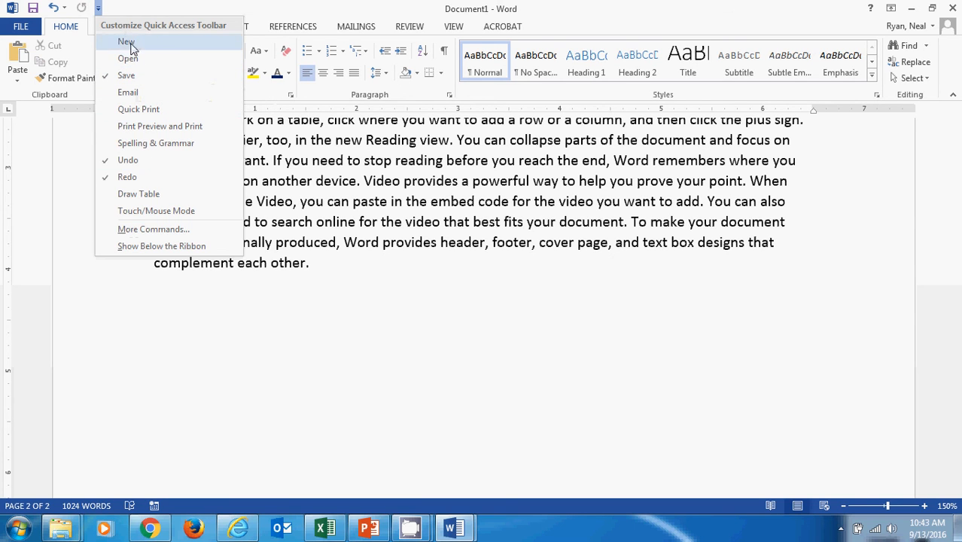
Reopen the Word options at the Quick Access Toolbar settings
click(20, 27)
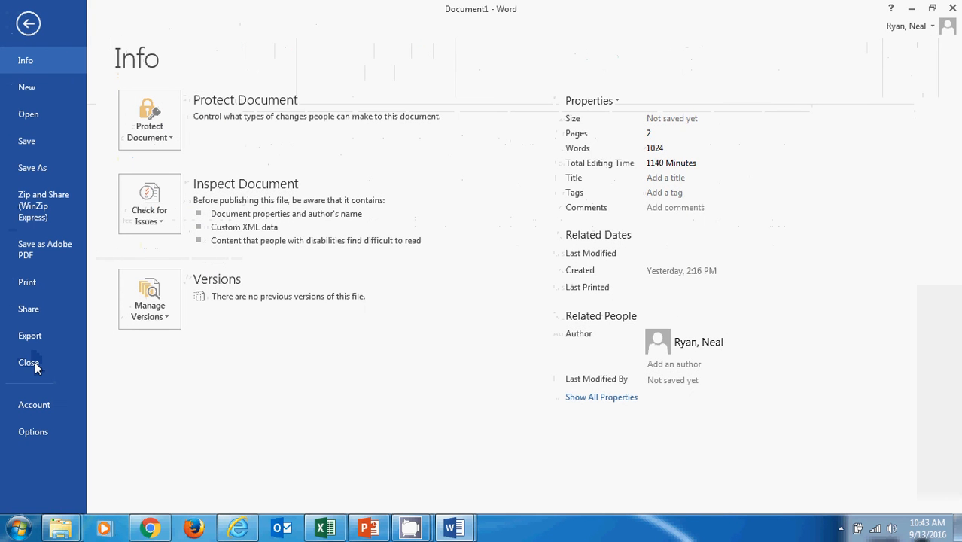
click(35, 432)
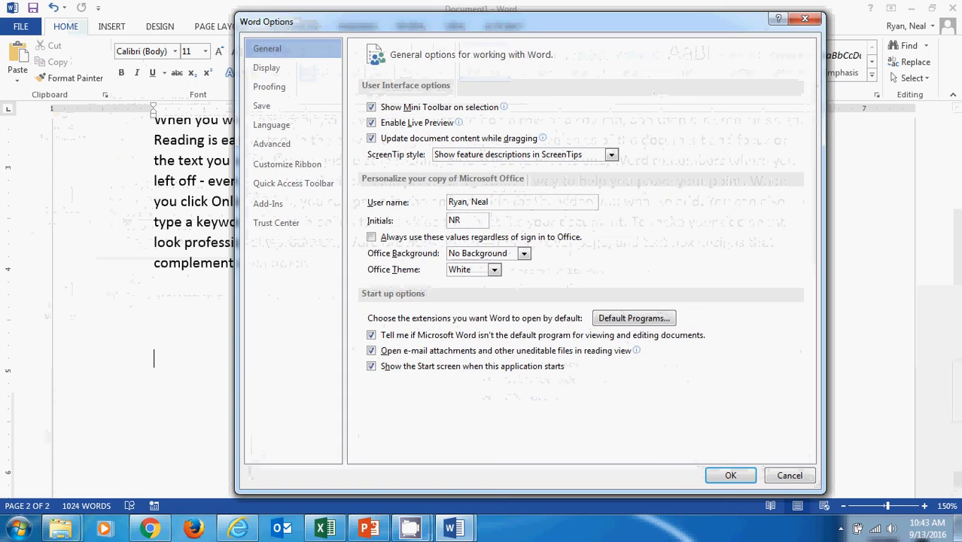
click(274, 186)
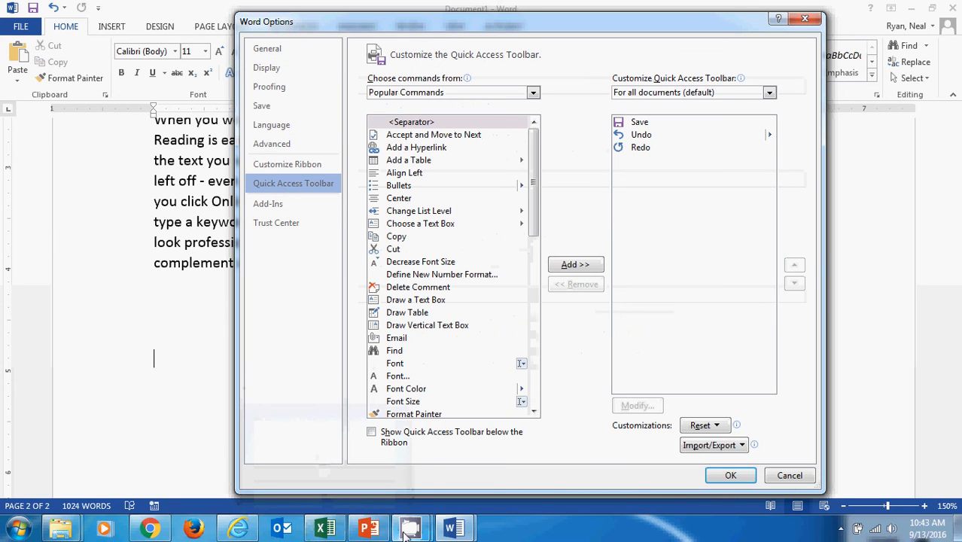
mouse_move(410, 528)
click(346, 463)
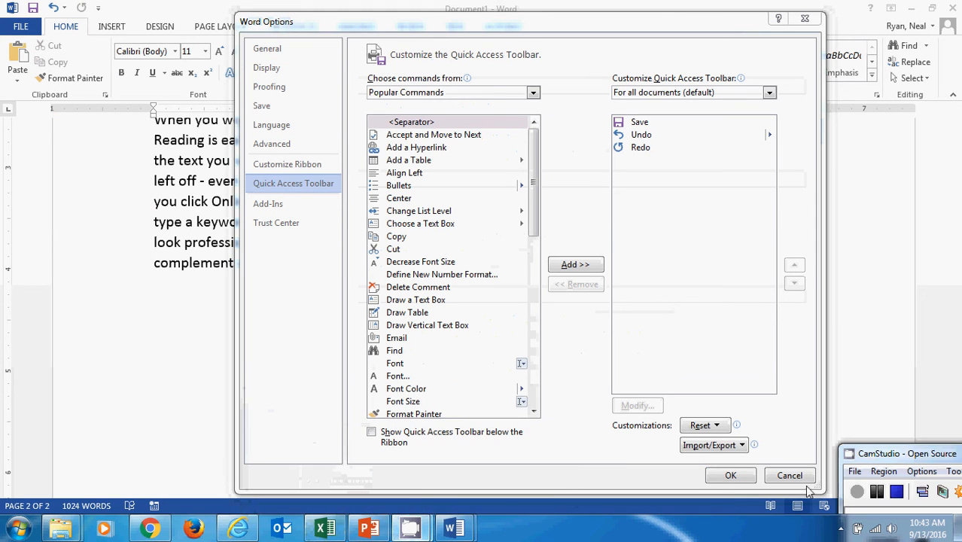
click(877, 491)
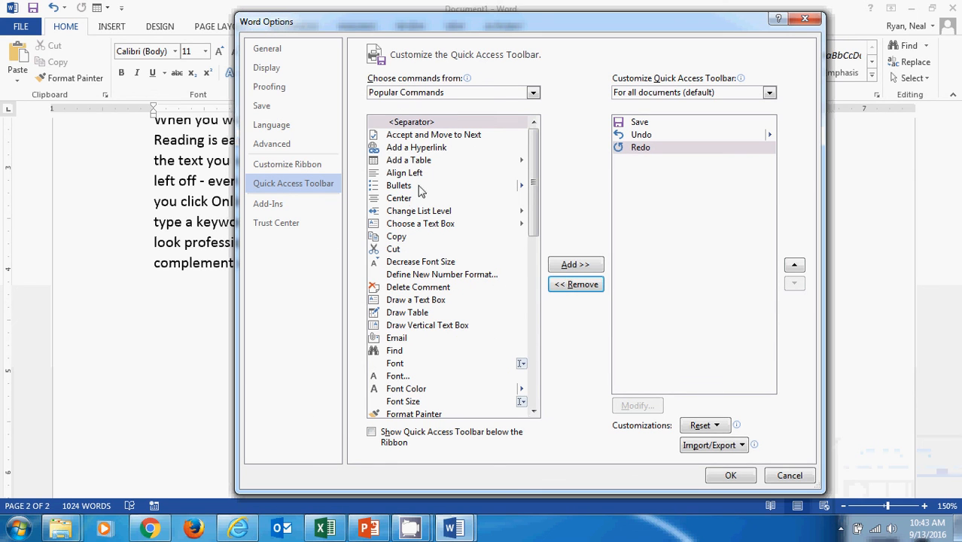
Add the Add a Table command to the Quick Access Toolbar for all documents and check its table grid
click(401, 161)
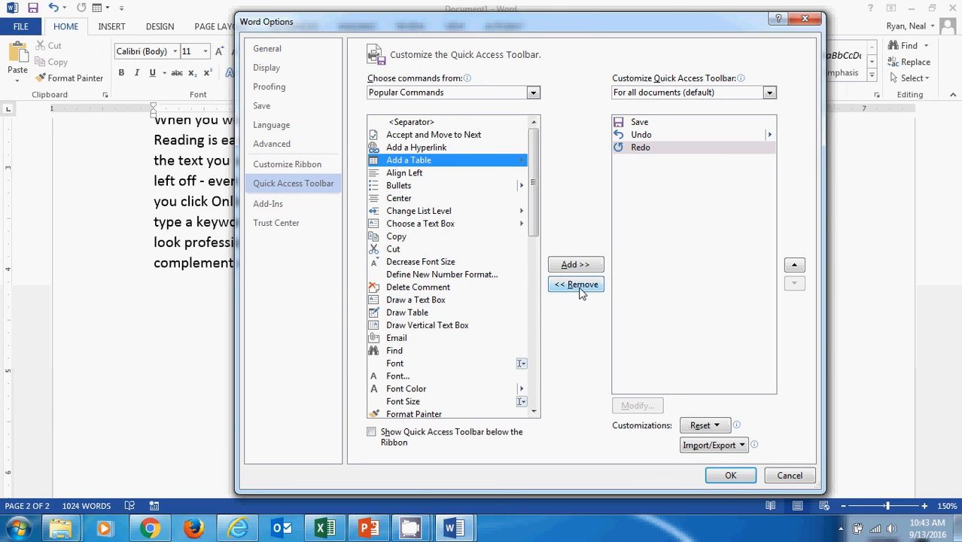
click(570, 264)
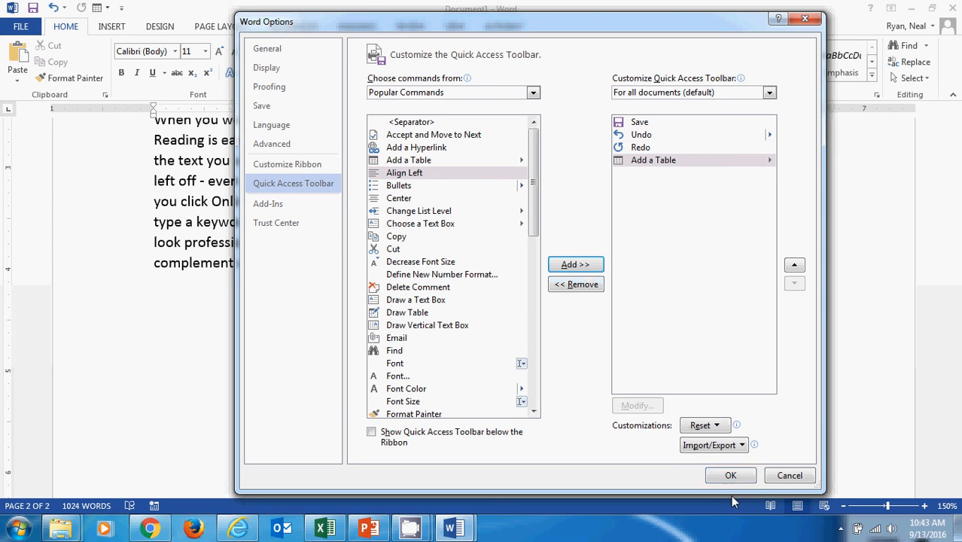
click(730, 476)
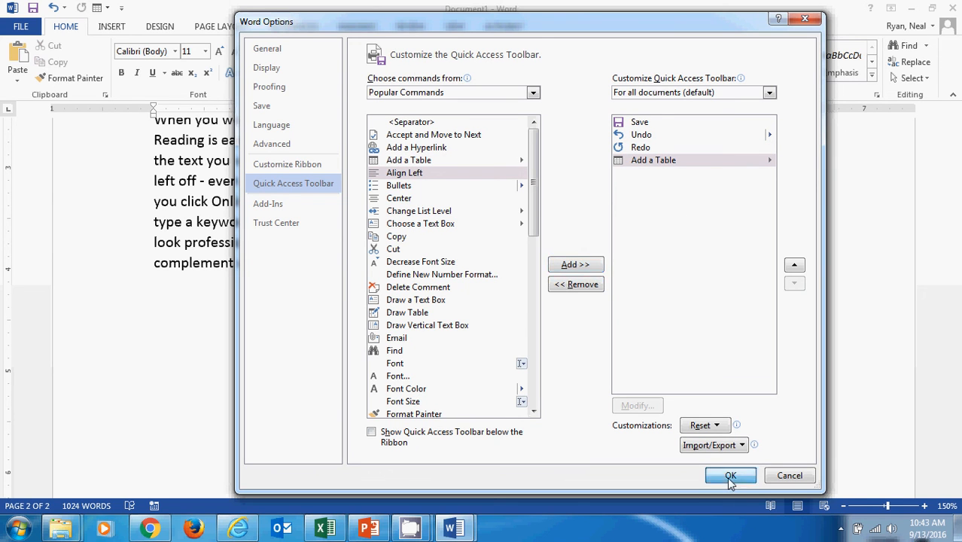
click(103, 11)
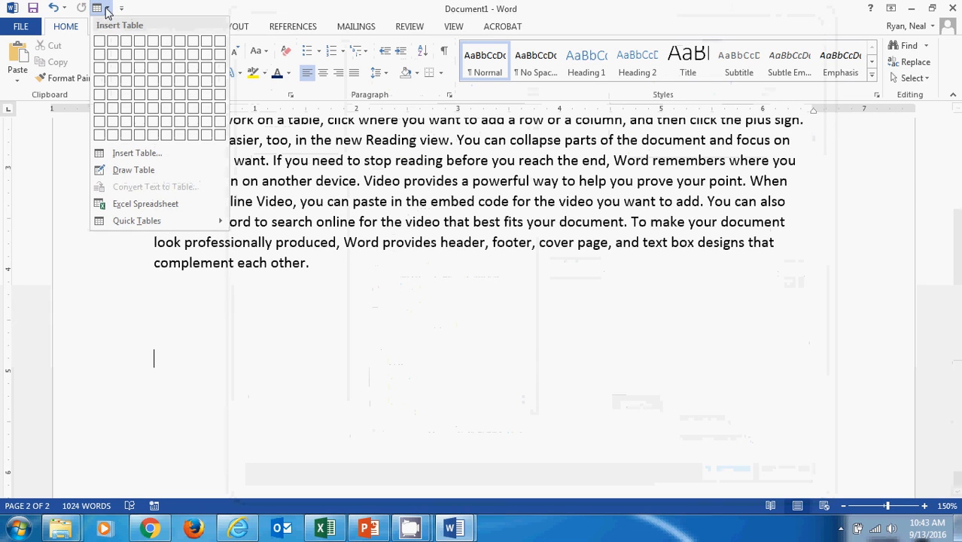
click(100, 9)
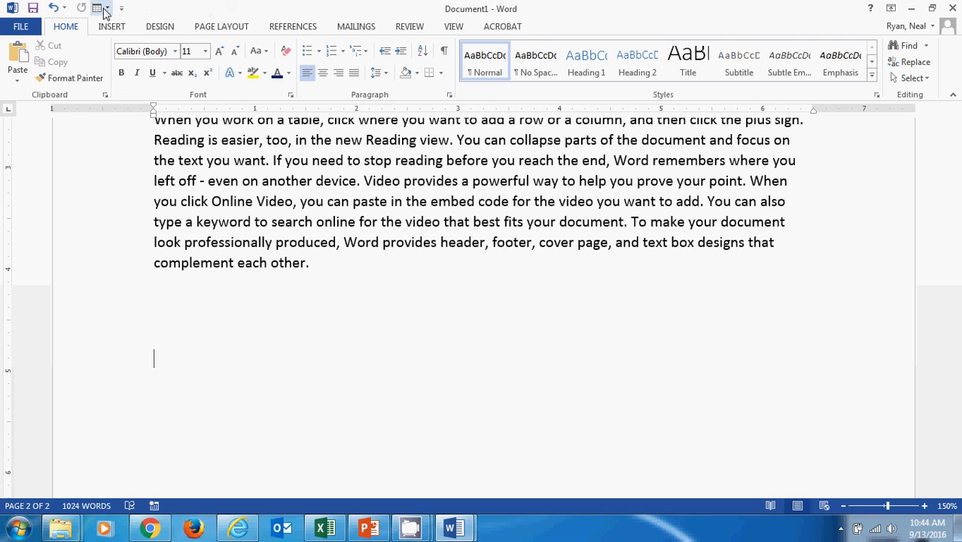
Remove the Add a Table command from the Quick Access Toolbar in the Word options, looking through the available popular commands
click(18, 27)
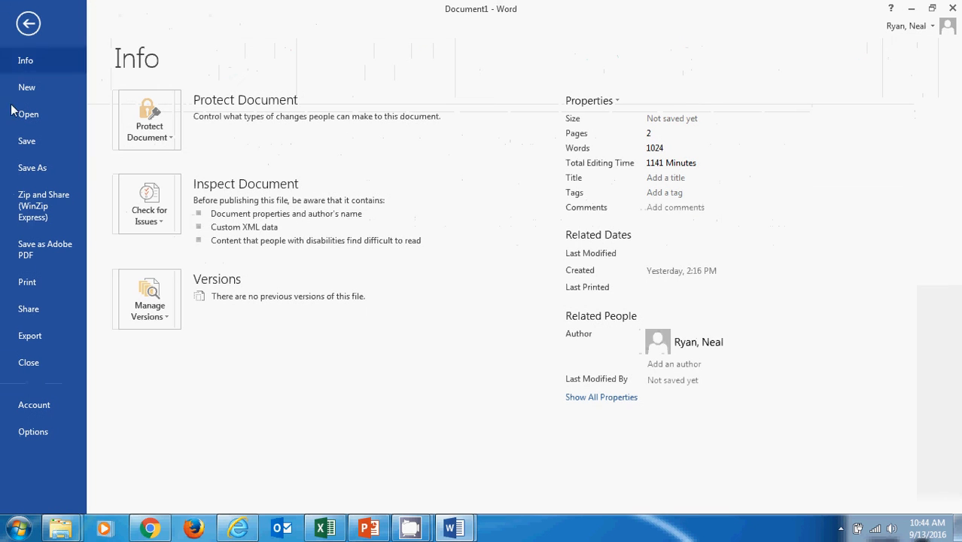
click(33, 432)
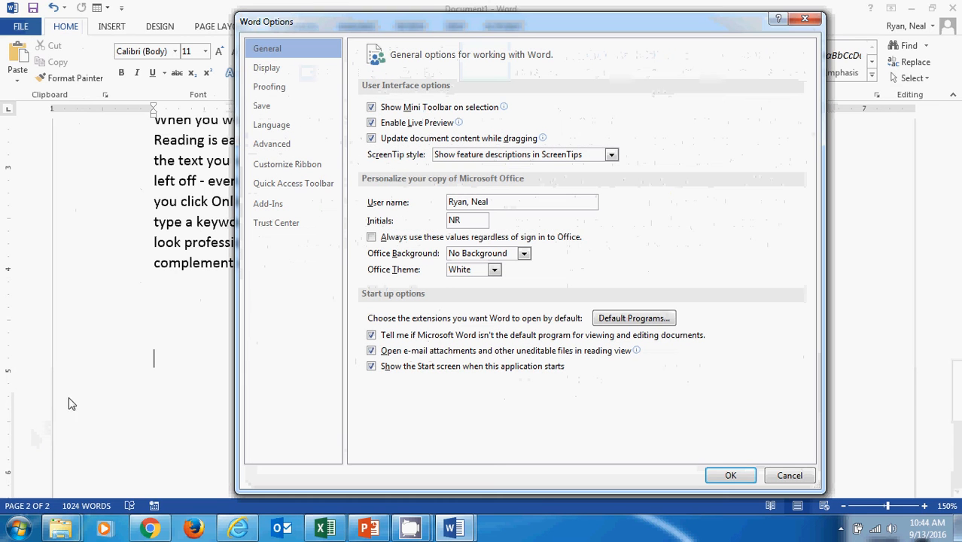
click(286, 187)
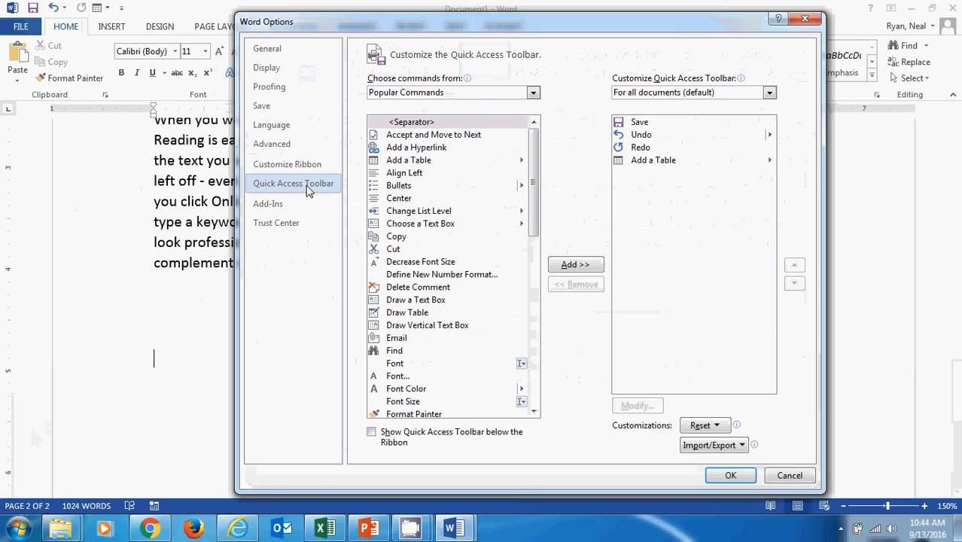
click(634, 163)
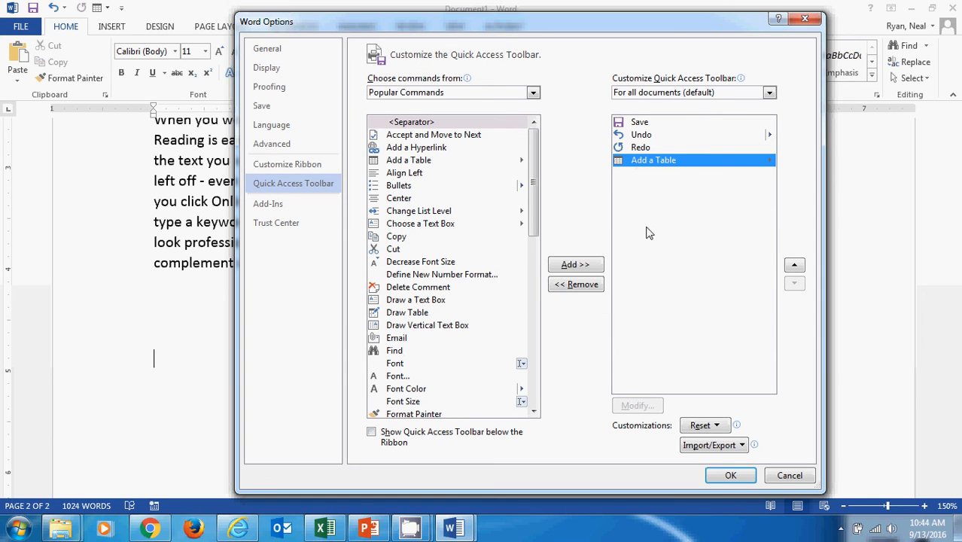
click(591, 290)
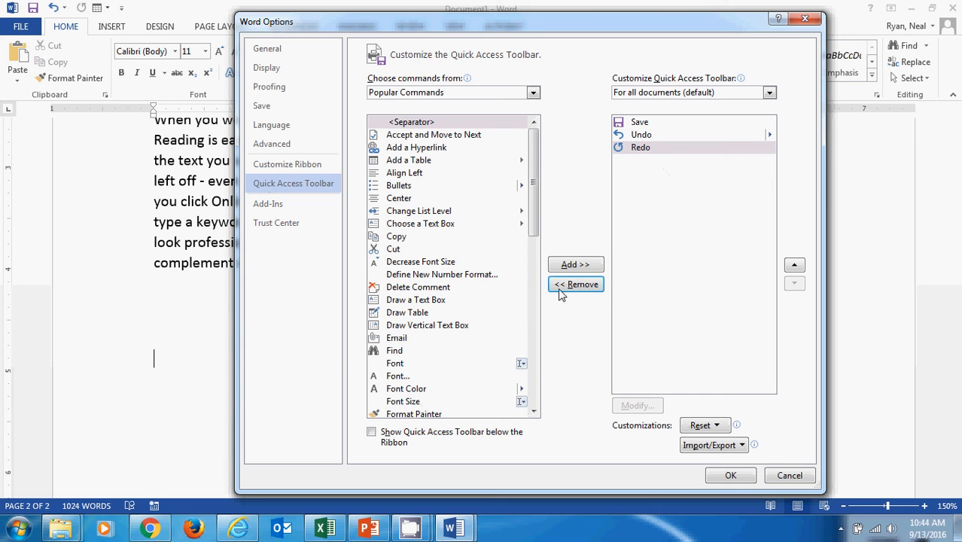
drag(535, 218, 525, 397)
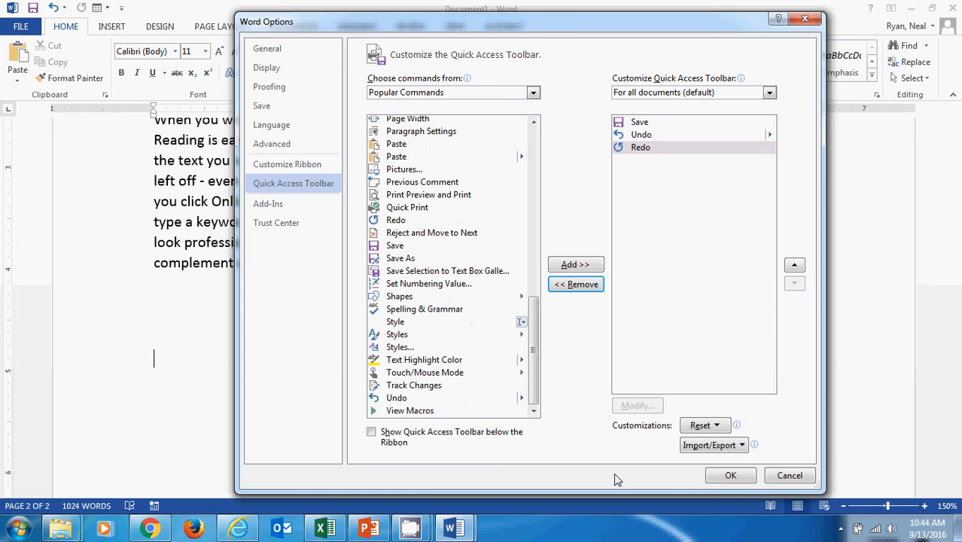
click(724, 477)
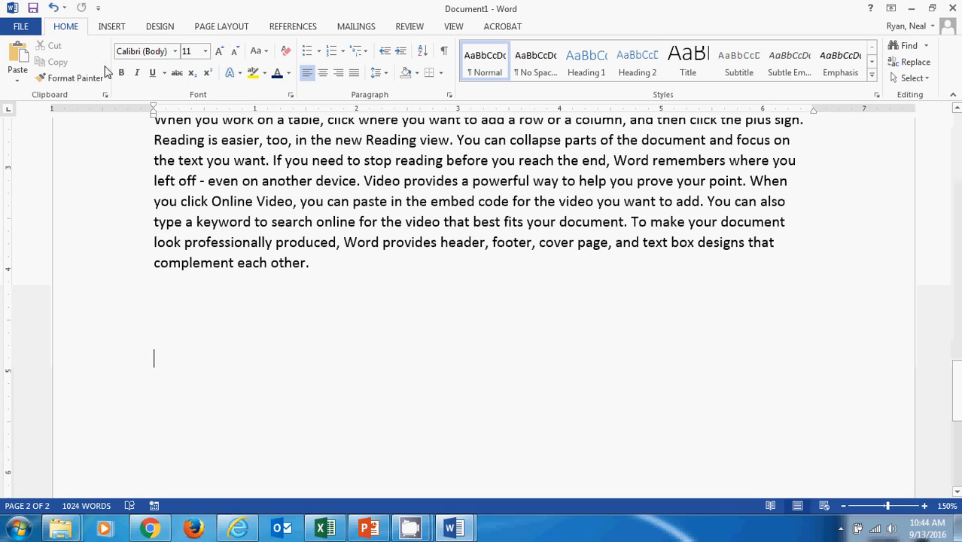
mouse_move(408, 531)
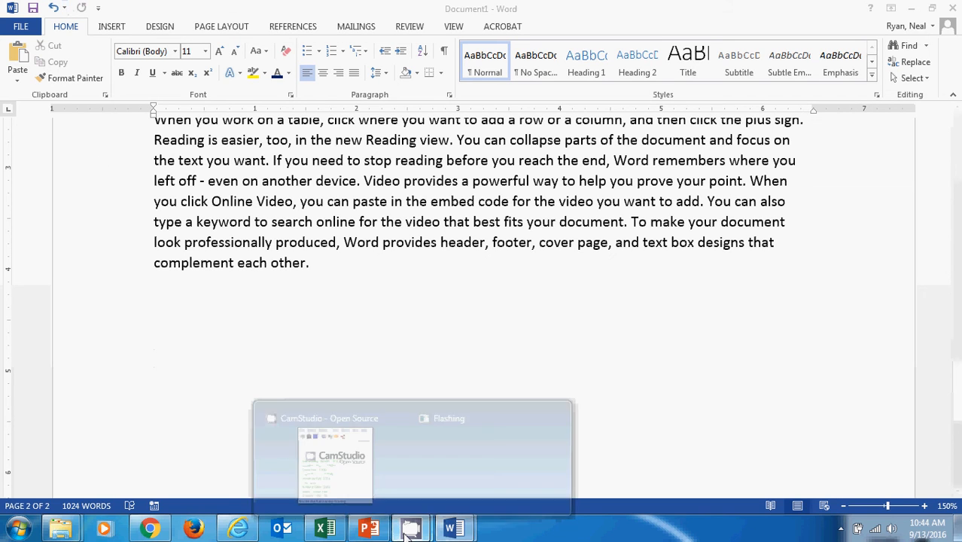
click(343, 489)
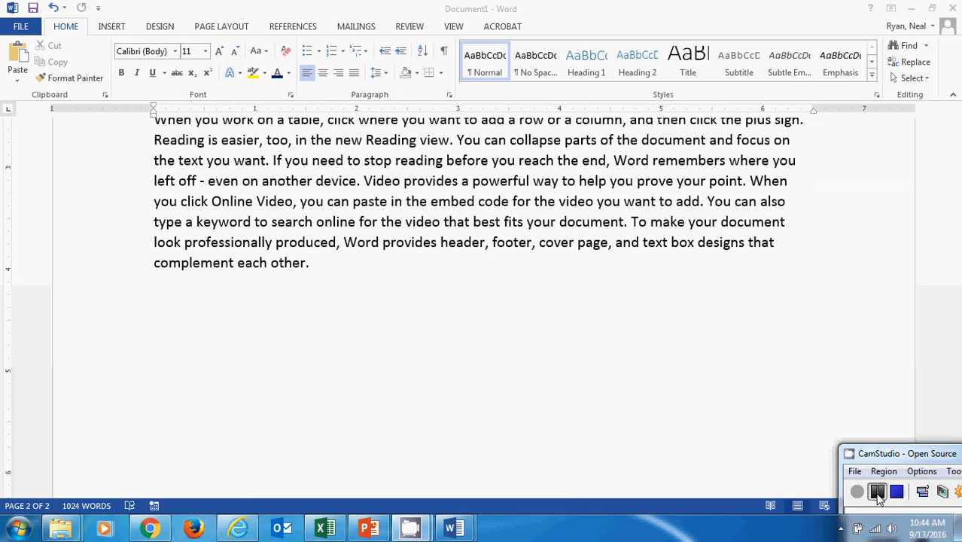